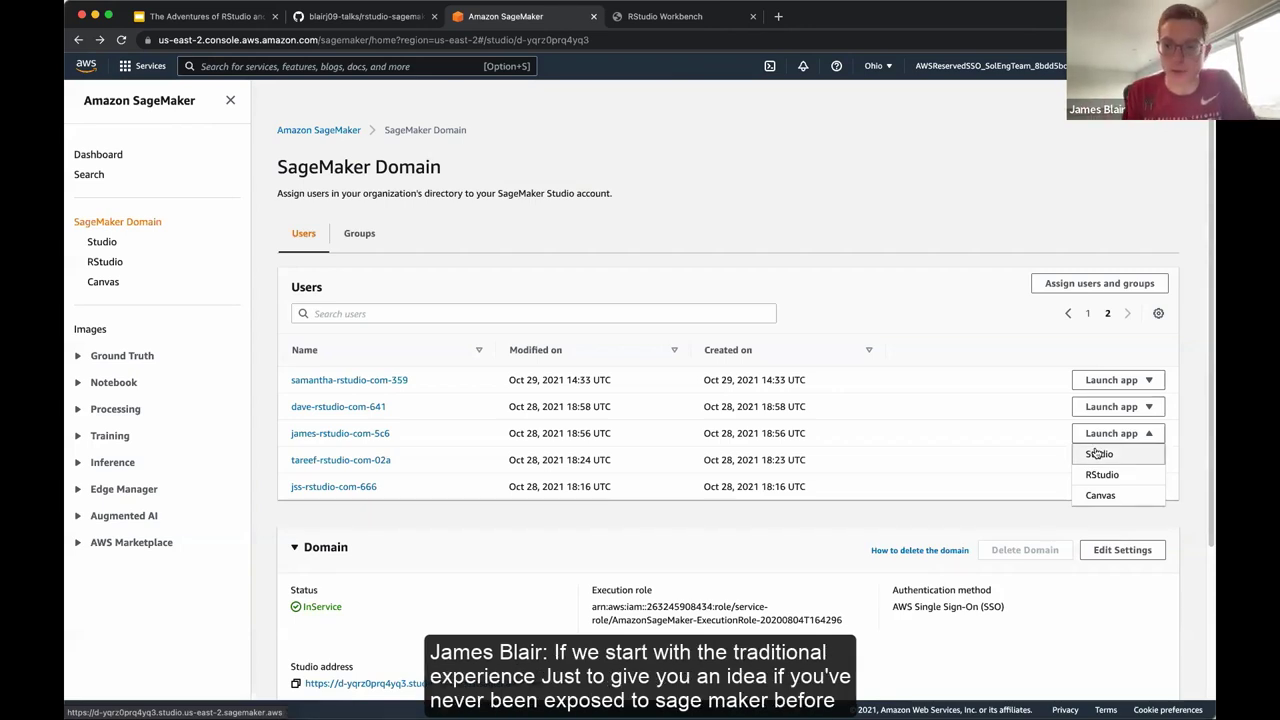
Launch Studio for the third listed domain user in a new browser tab and look through its Launcher page
right_click(1096, 451)
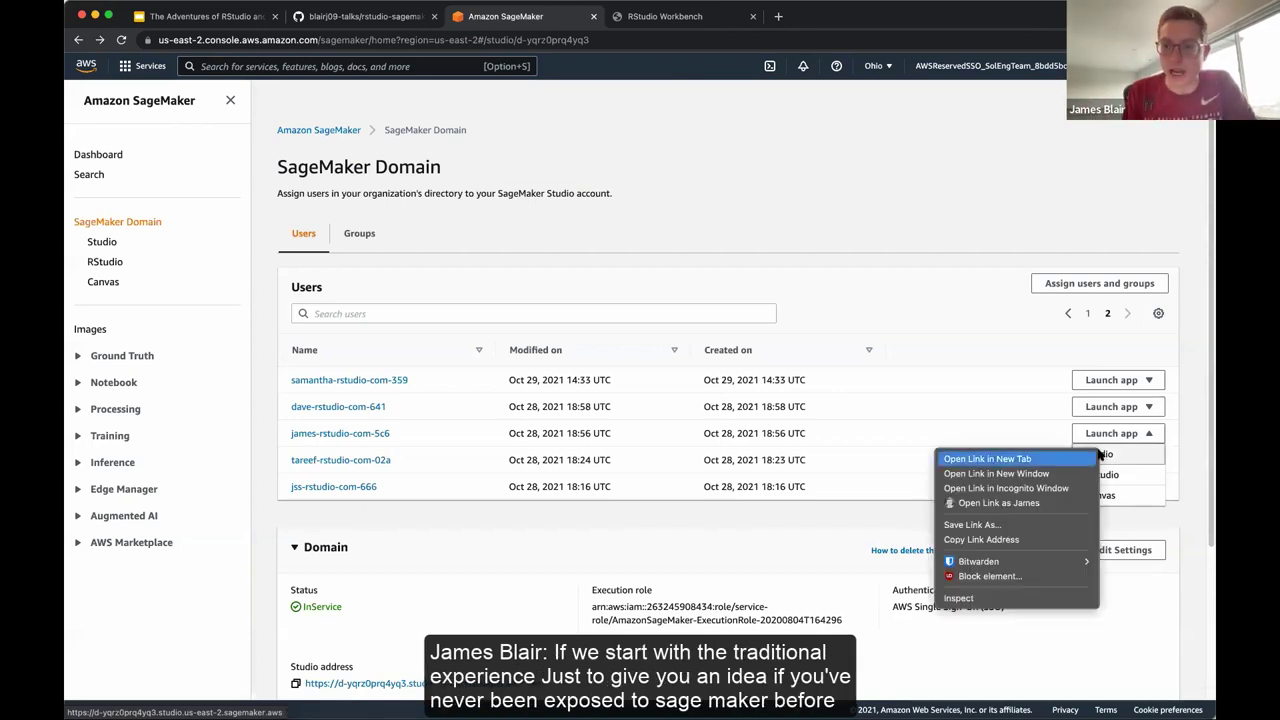
left_click(1010, 460)
left_click(836, 18)
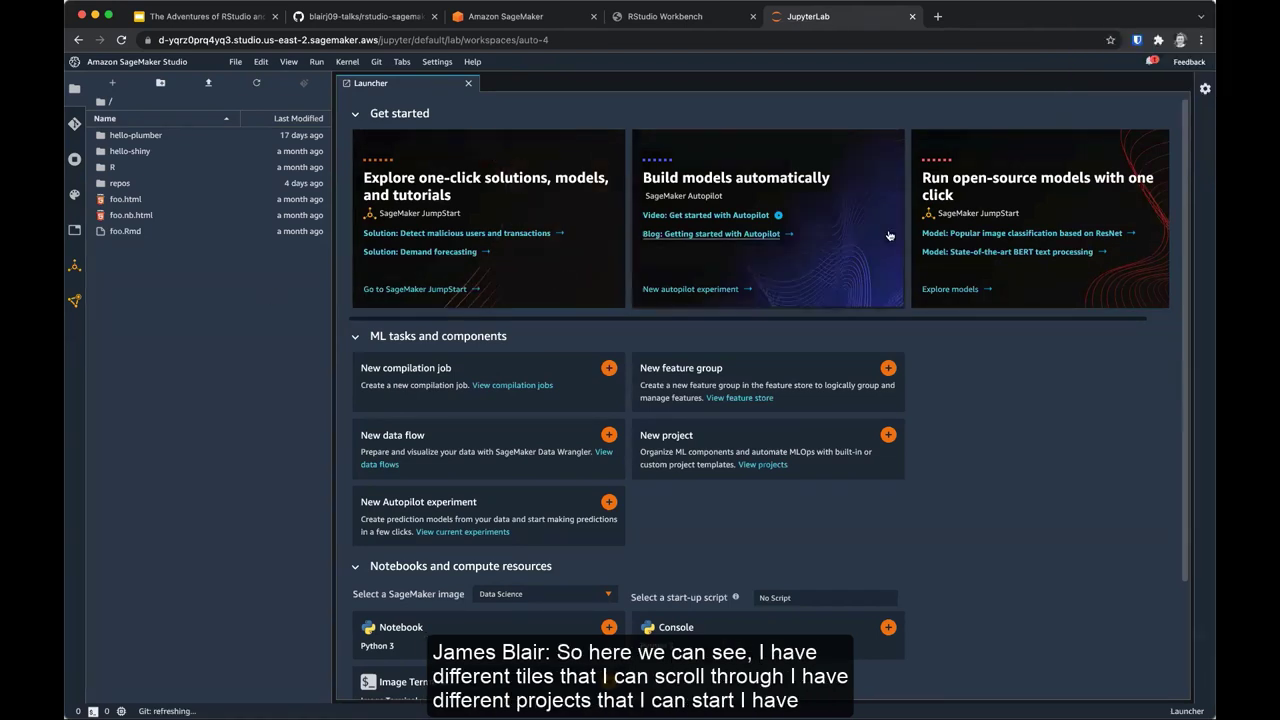
scroll(760, 270, "down", 3)
scroll(629, 295, "up", 3)
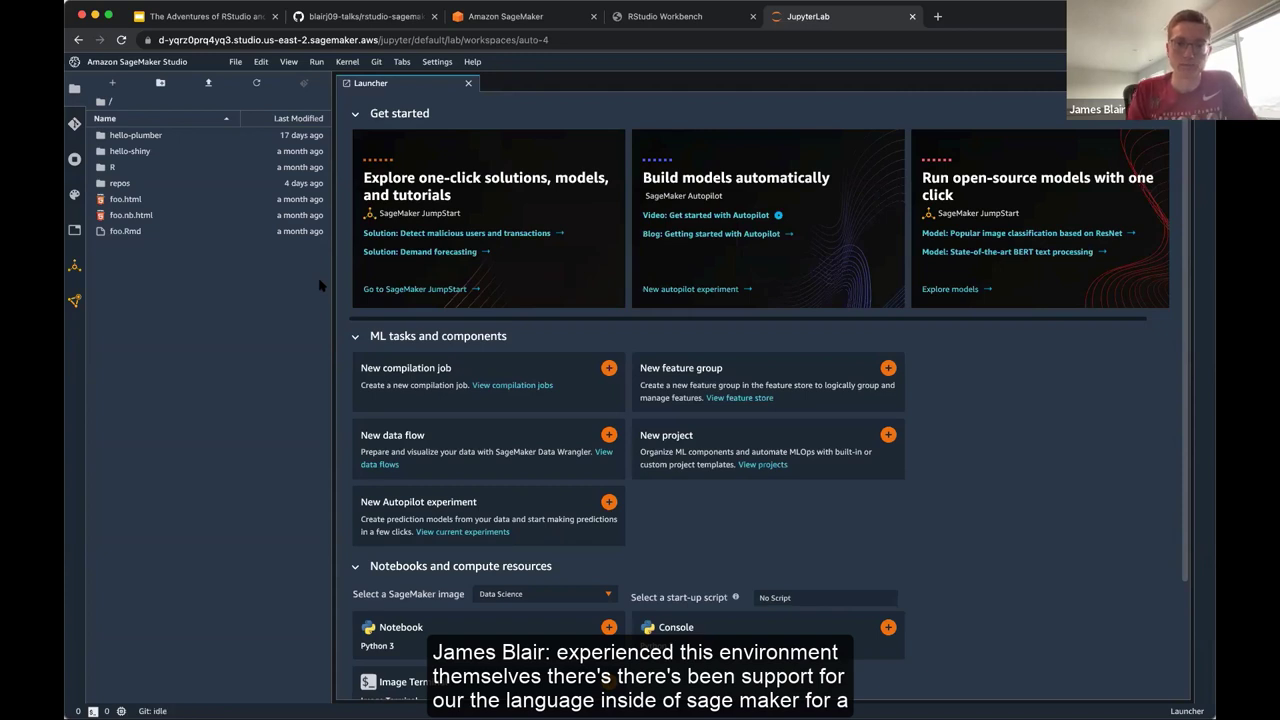
Launch RStudio for the same domain user in a new browser tab, replacing the old RStudio Workbench tab
left_click(561, 18)
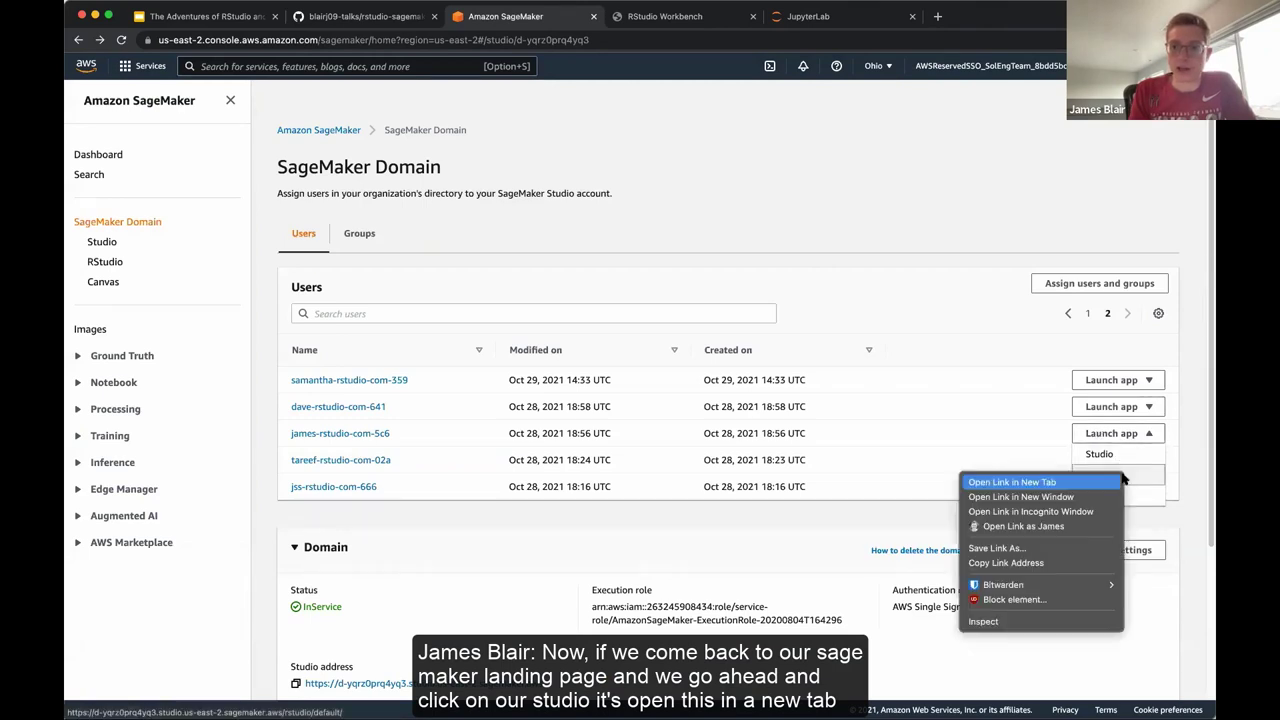
right_click(1122, 476)
left_click(1059, 485)
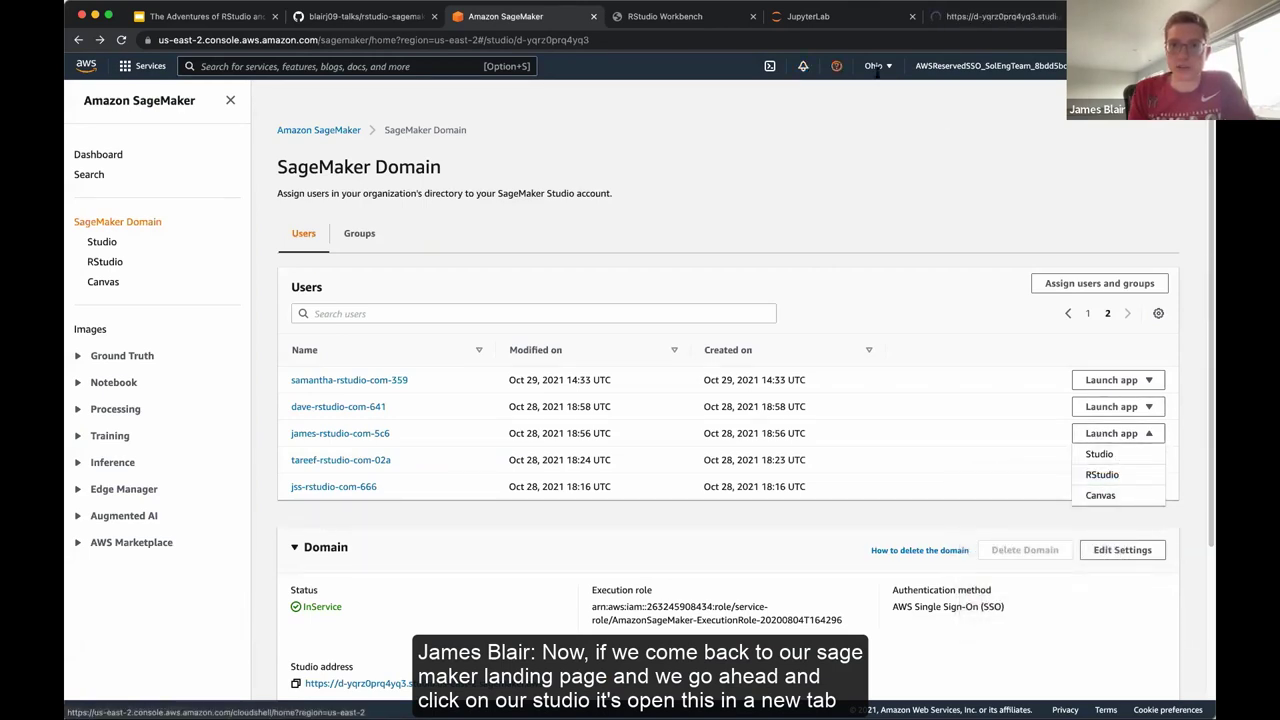
left_click(753, 16)
left_click(808, 16)
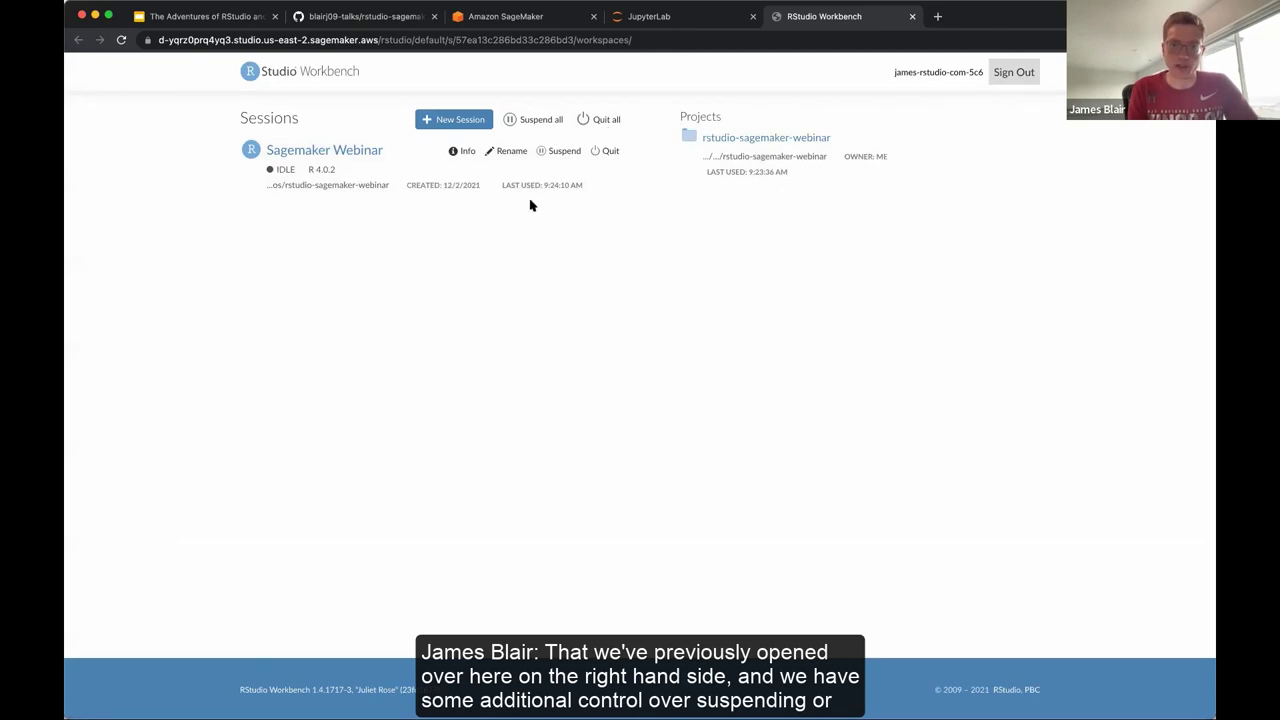
Begin a new RStudio Workbench session and name it "Example RStudio Sagemaker"
left_click(430, 122)
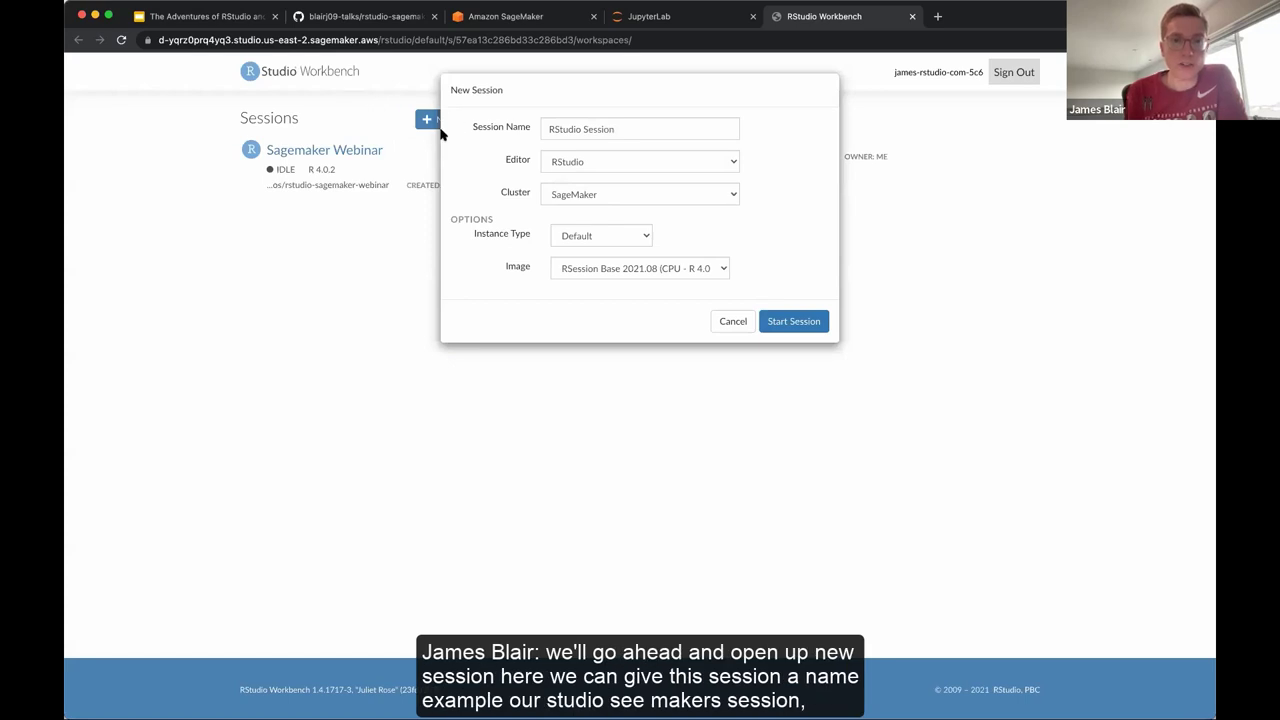
left_click_drag(636, 129, 396, 125)
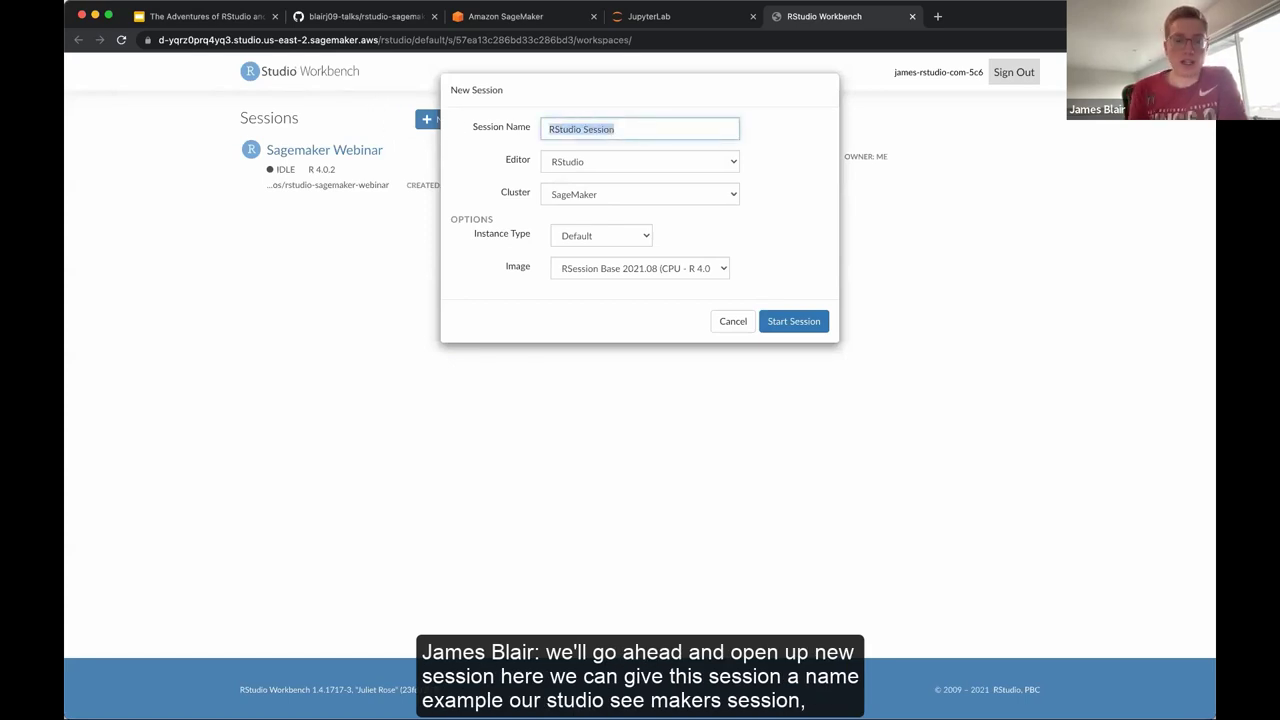
type("Example RStu")
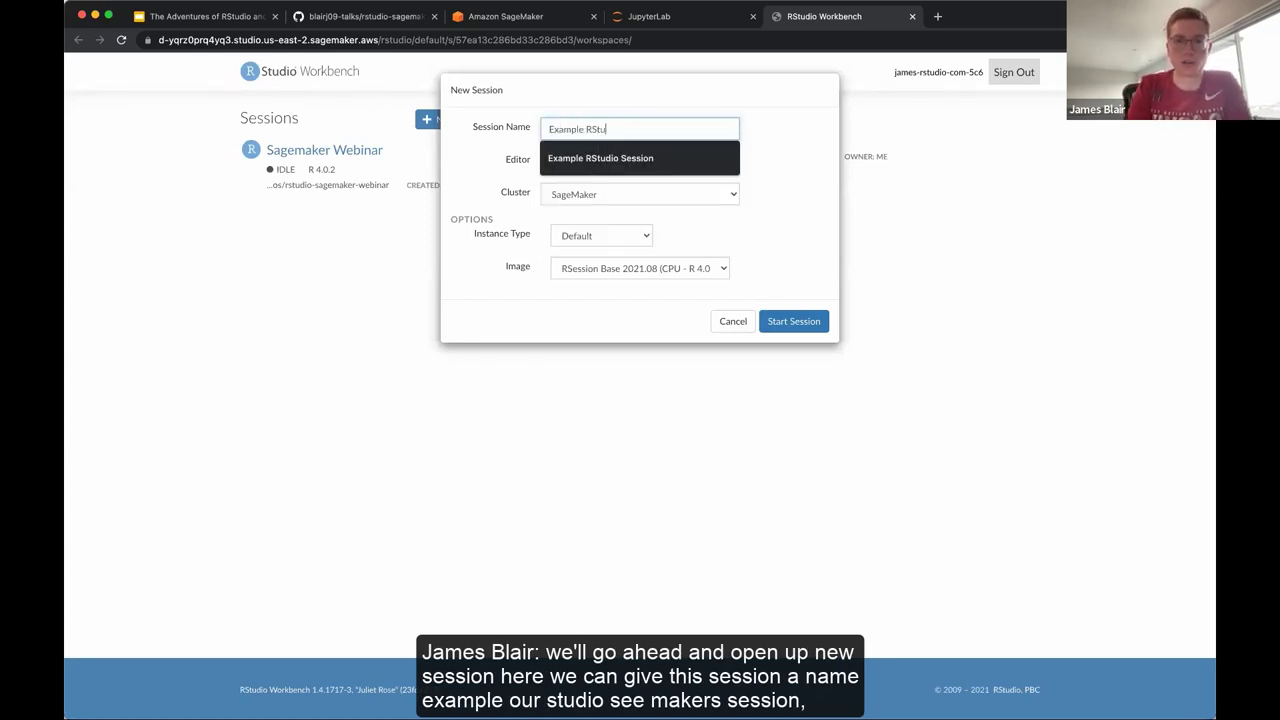
type("dio Sagemaker S")
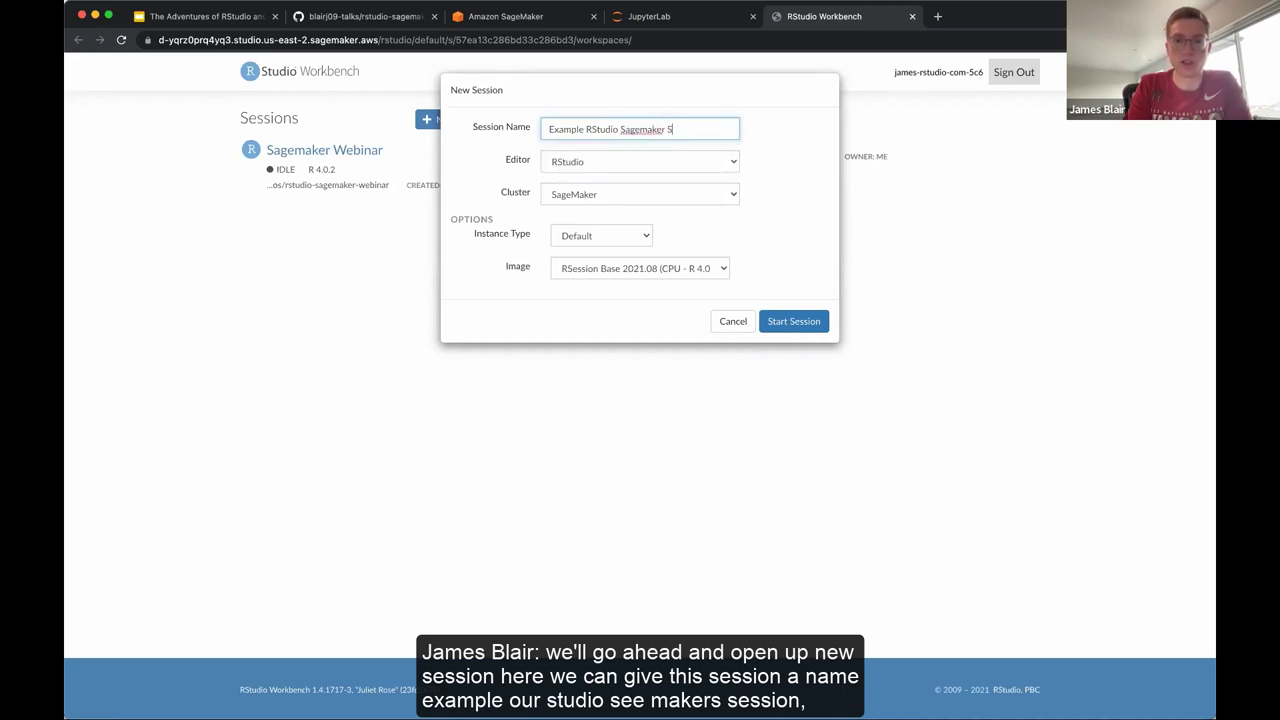
type("essi")
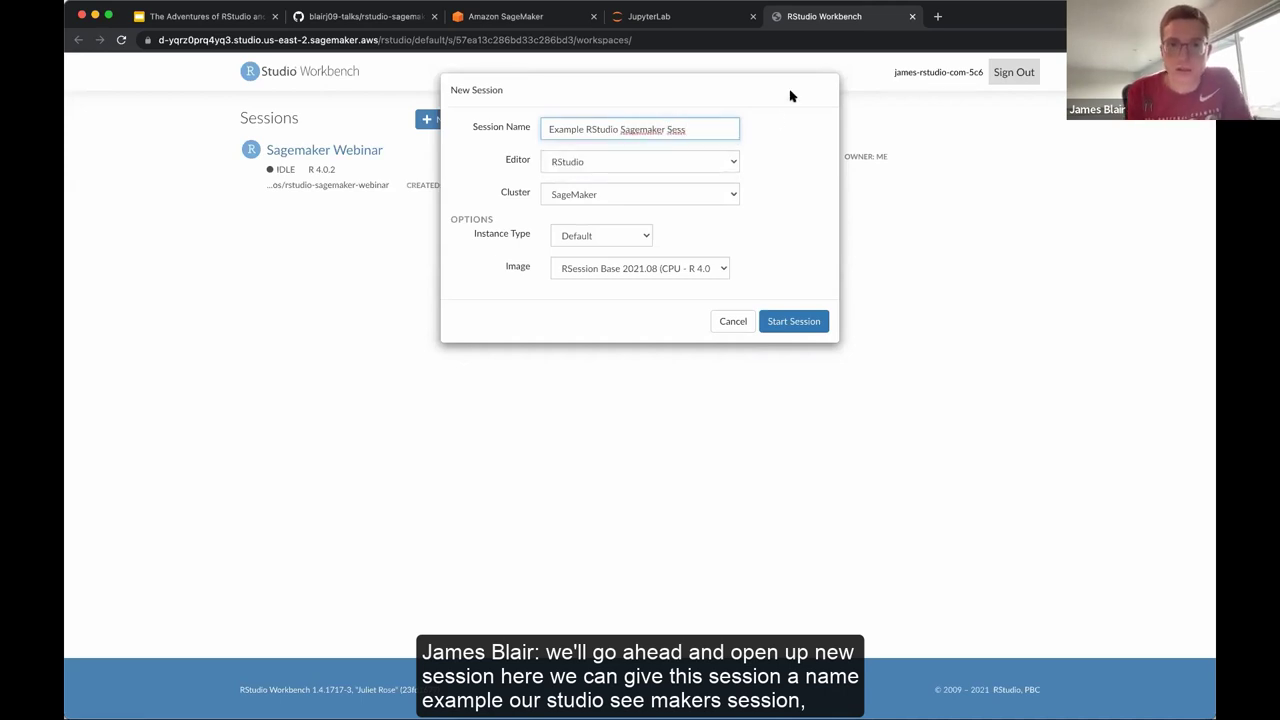
key("shift+Left")
key("shift+Left")
key("shift+Left")
key("shift+Left")
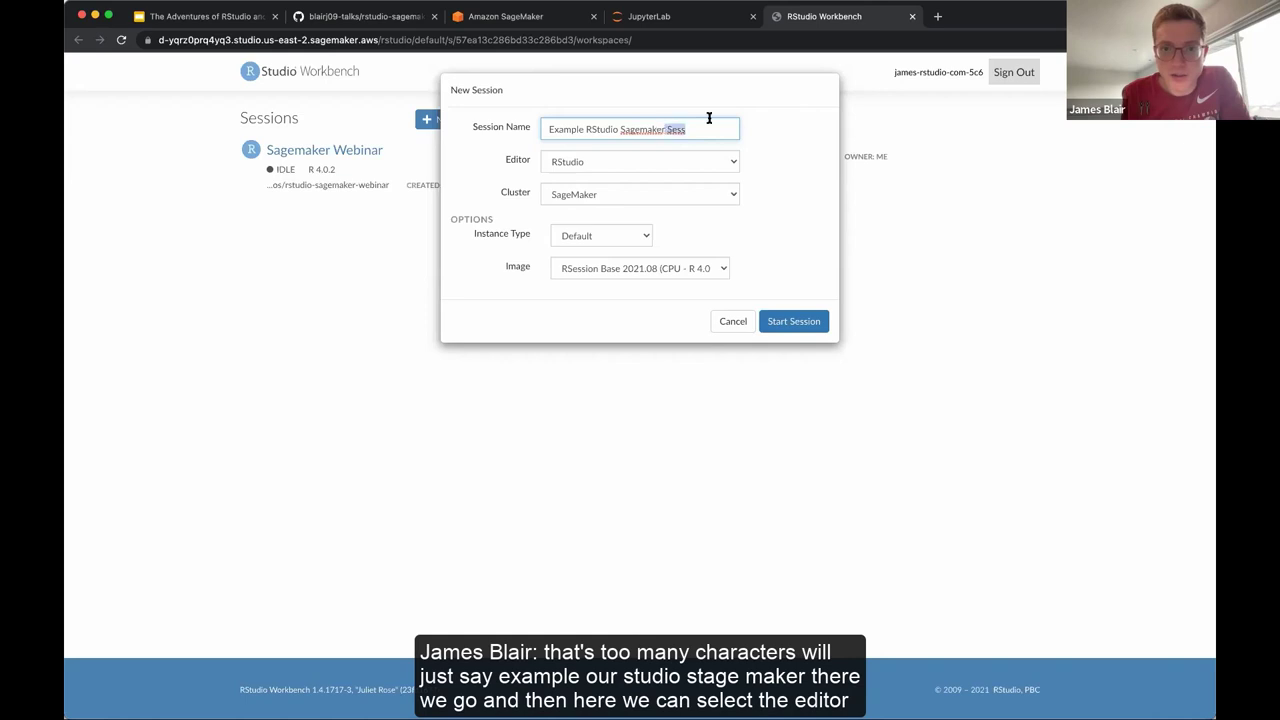
key("BackSpace")
key("BackSpace")
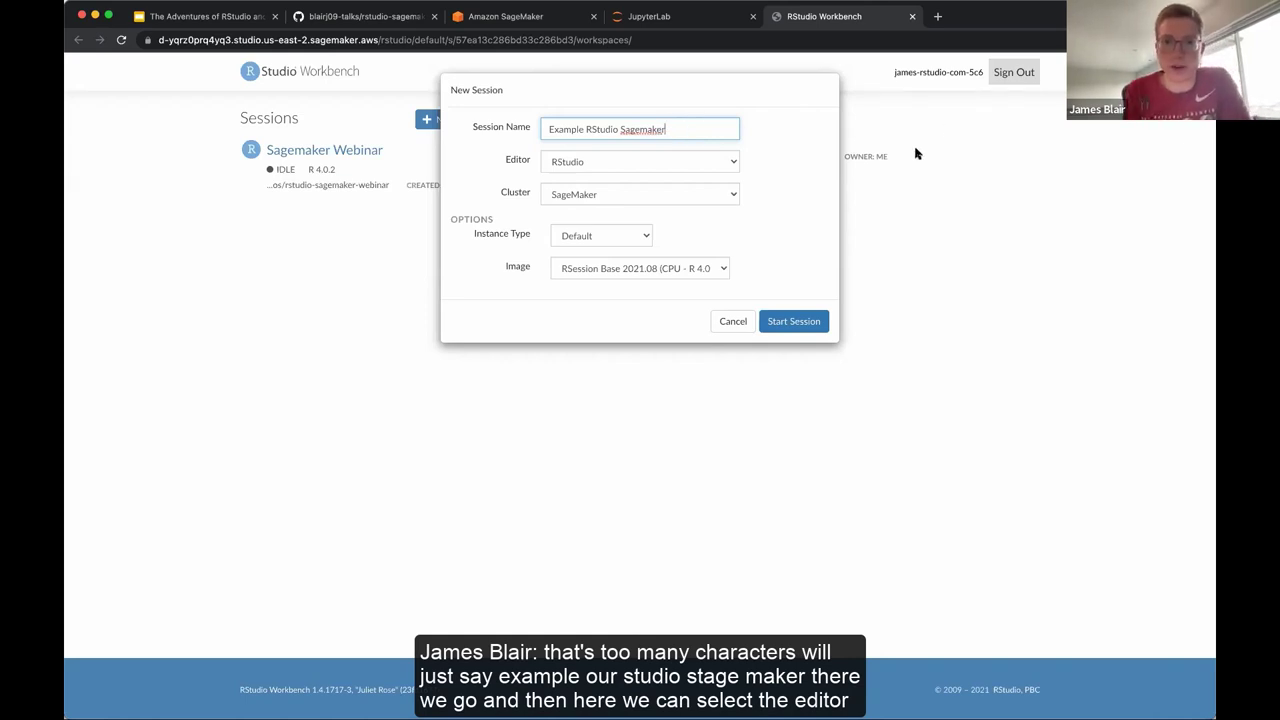
Check the editor and cluster choices for the new session, keeping RStudio and SageMaker
left_click(574, 163)
left_click(560, 165)
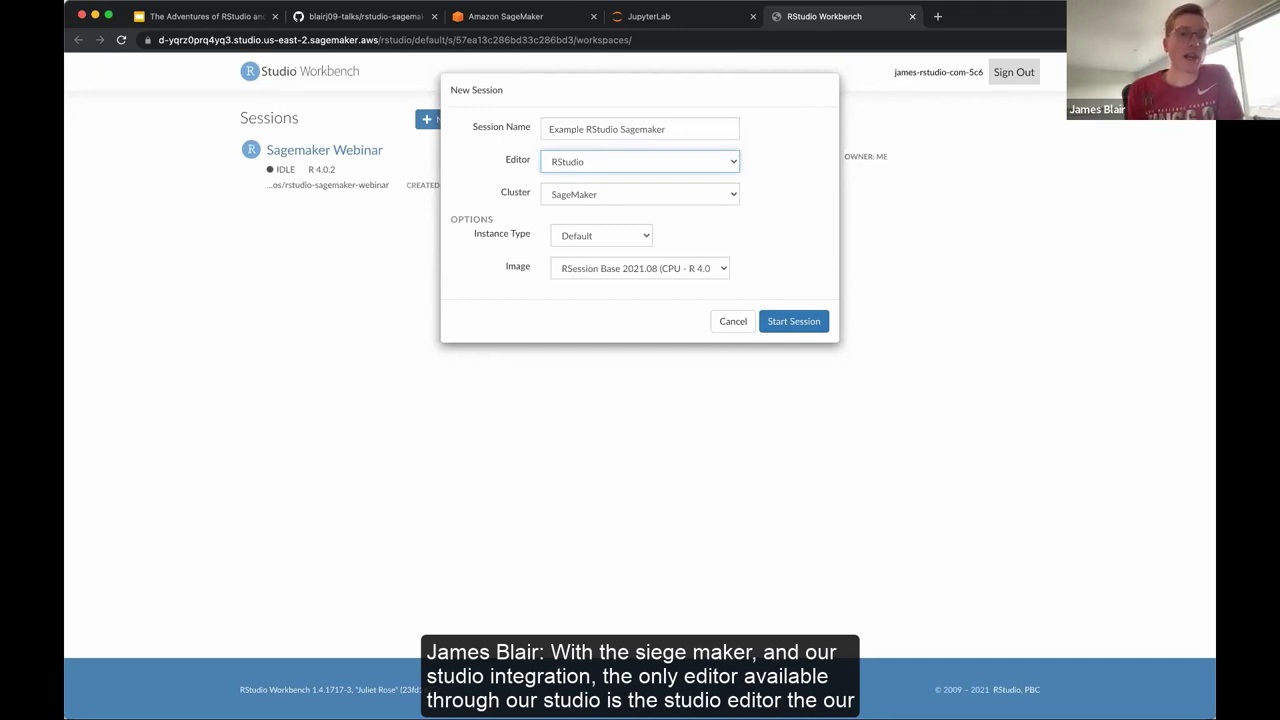
left_click(588, 166)
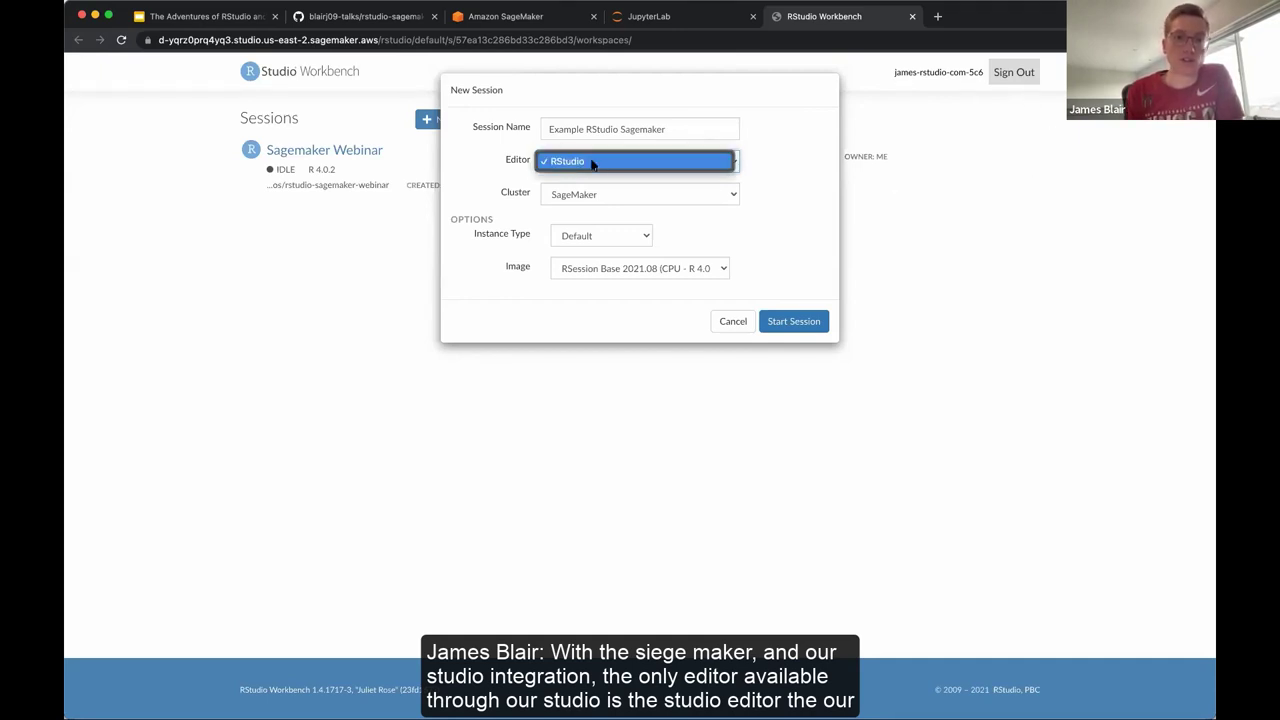
left_click(498, 148)
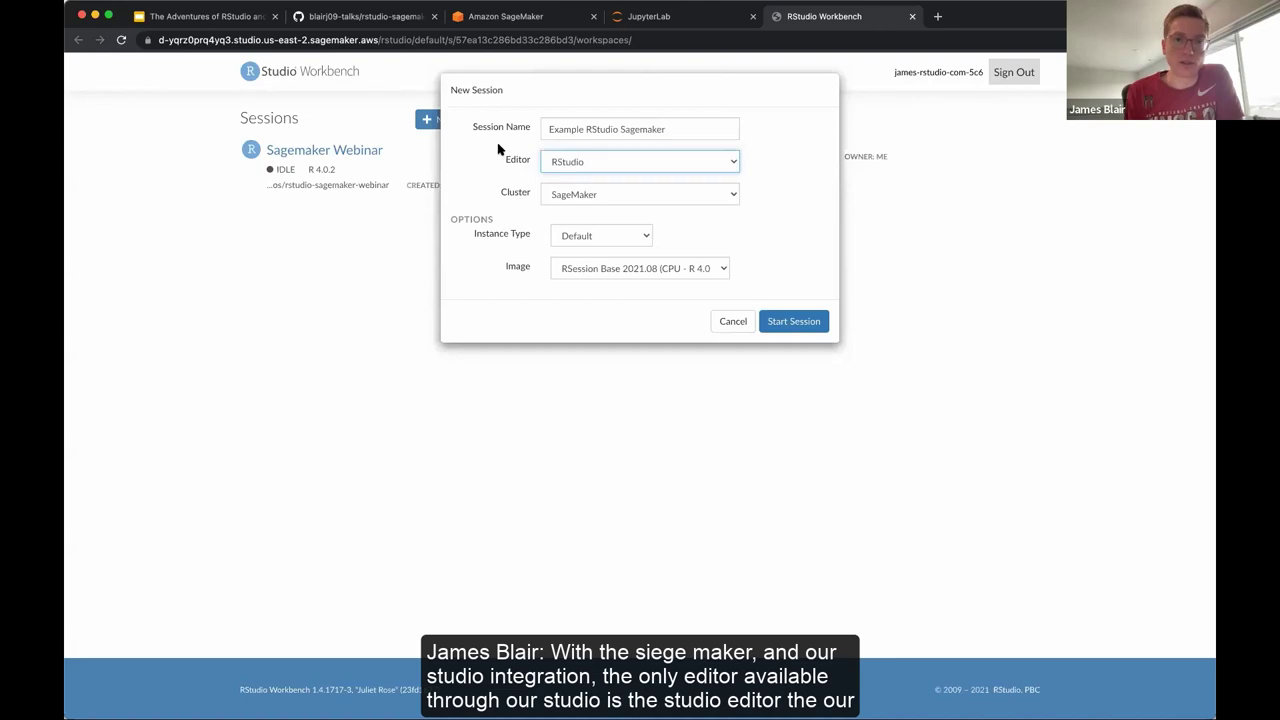
left_click(576, 197)
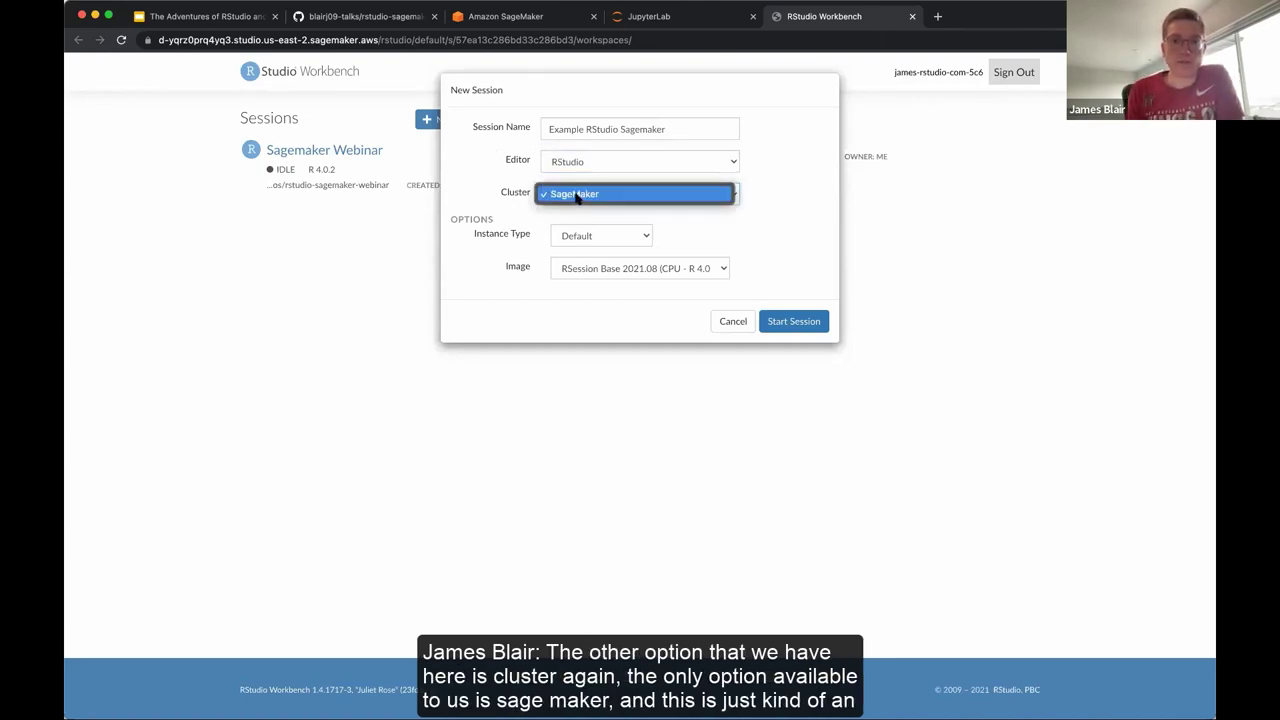
left_click(655, 199)
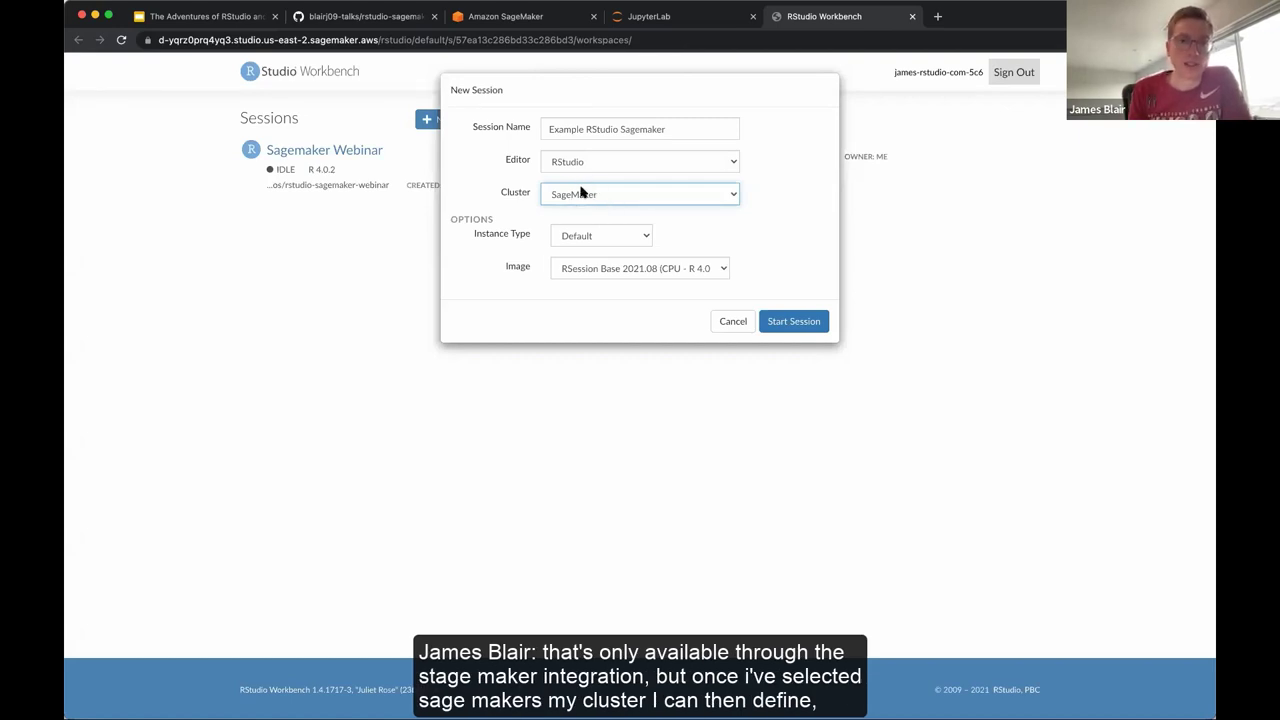
Check the instance type and image choices, keeping the Default instance and the RSession Base 2021.08 image
left_click(605, 237)
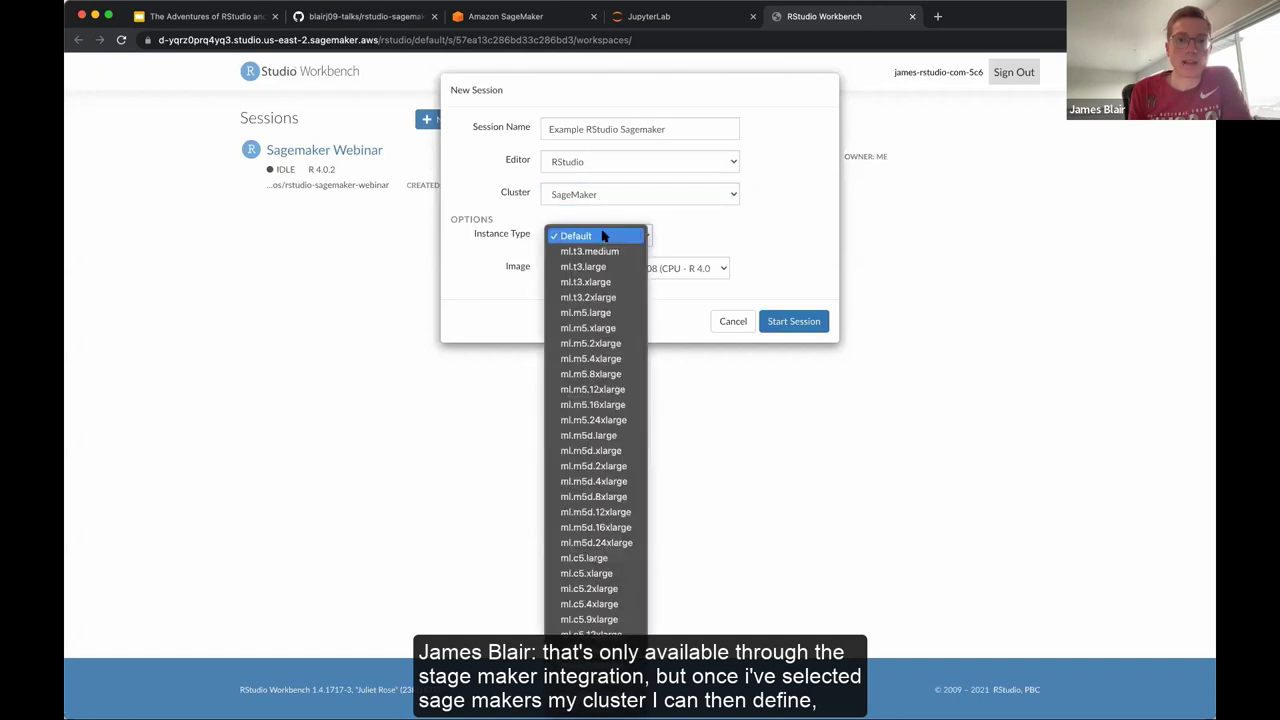
left_click(695, 231)
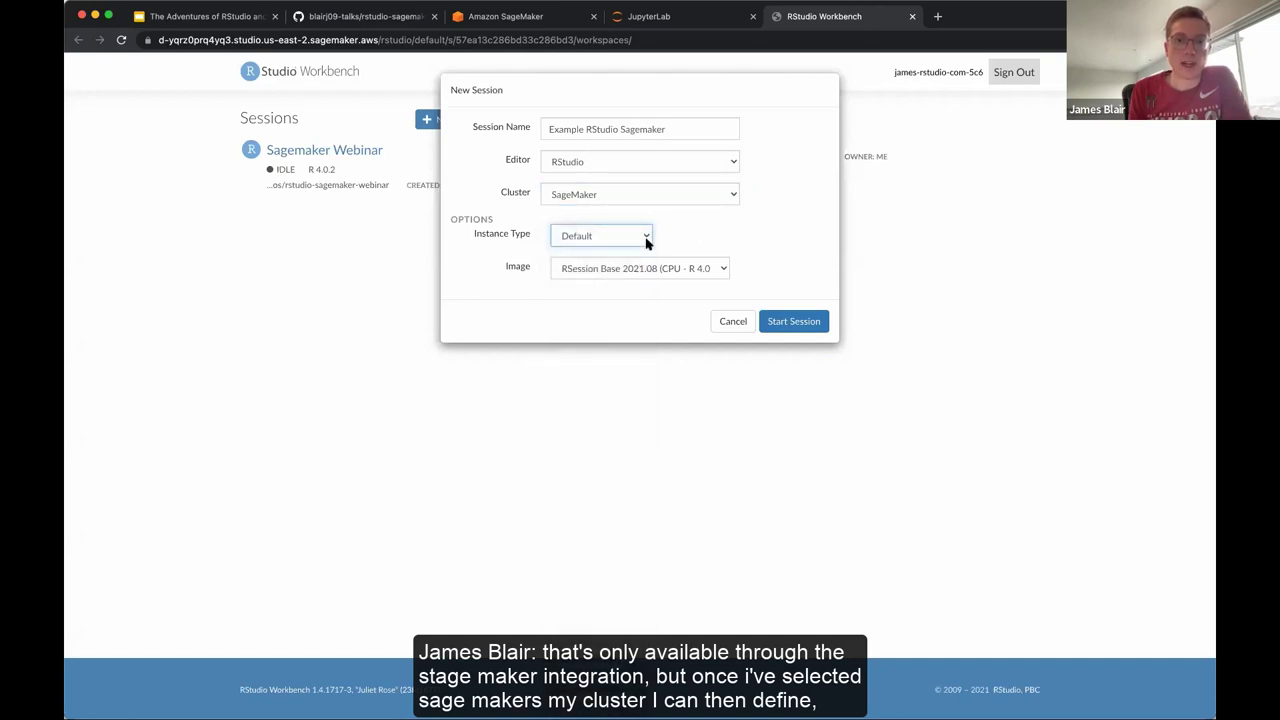
left_click(586, 270)
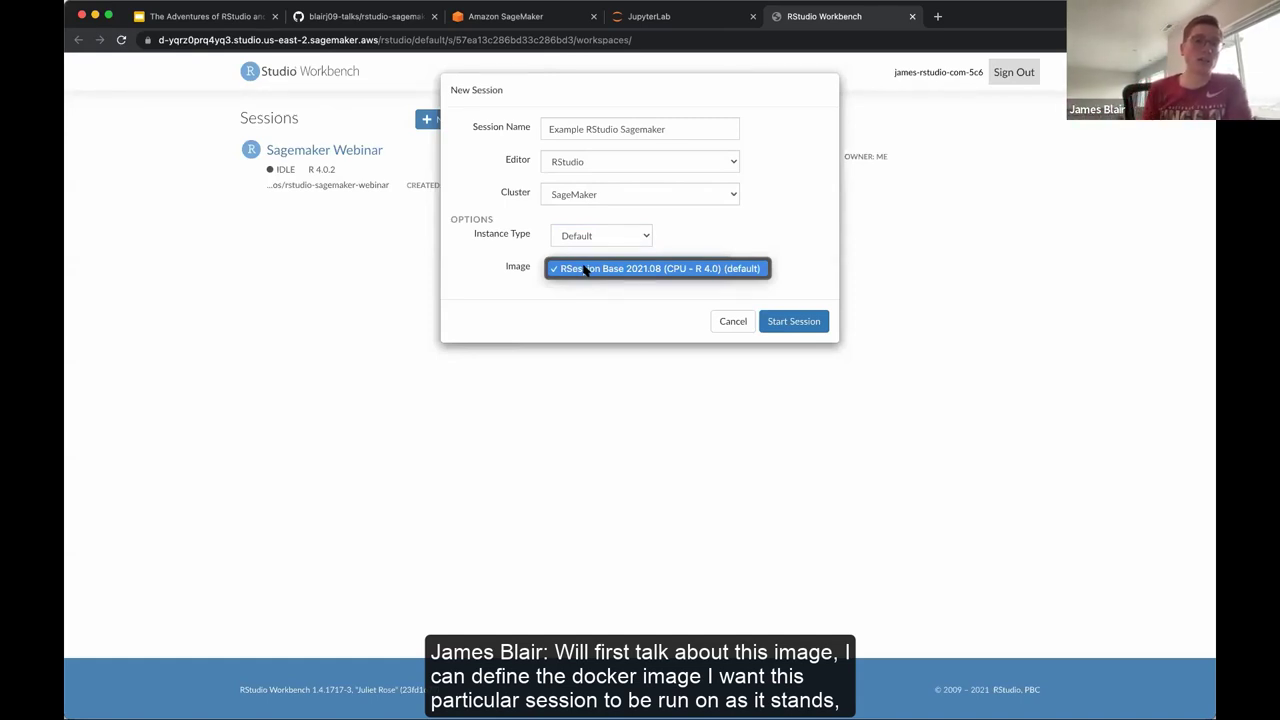
left_click(742, 243)
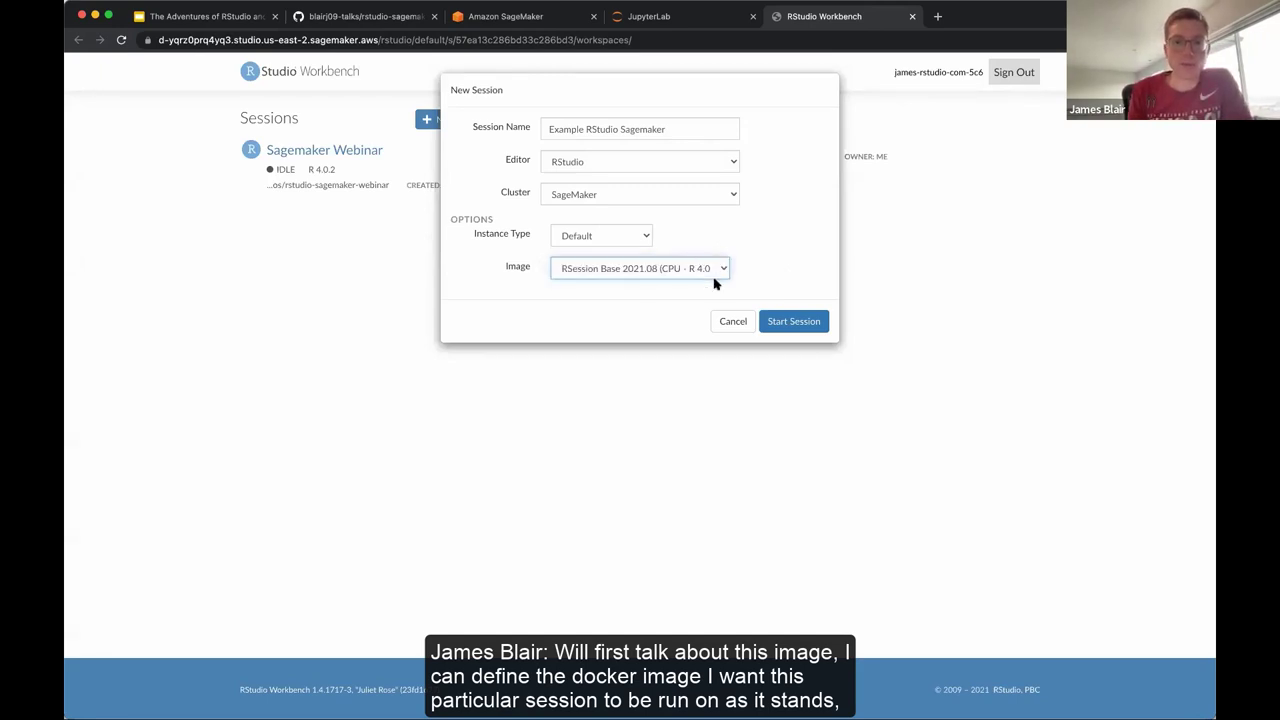
Look through the full range of compute instance types offered for the session without changing the selection
left_click(598, 236)
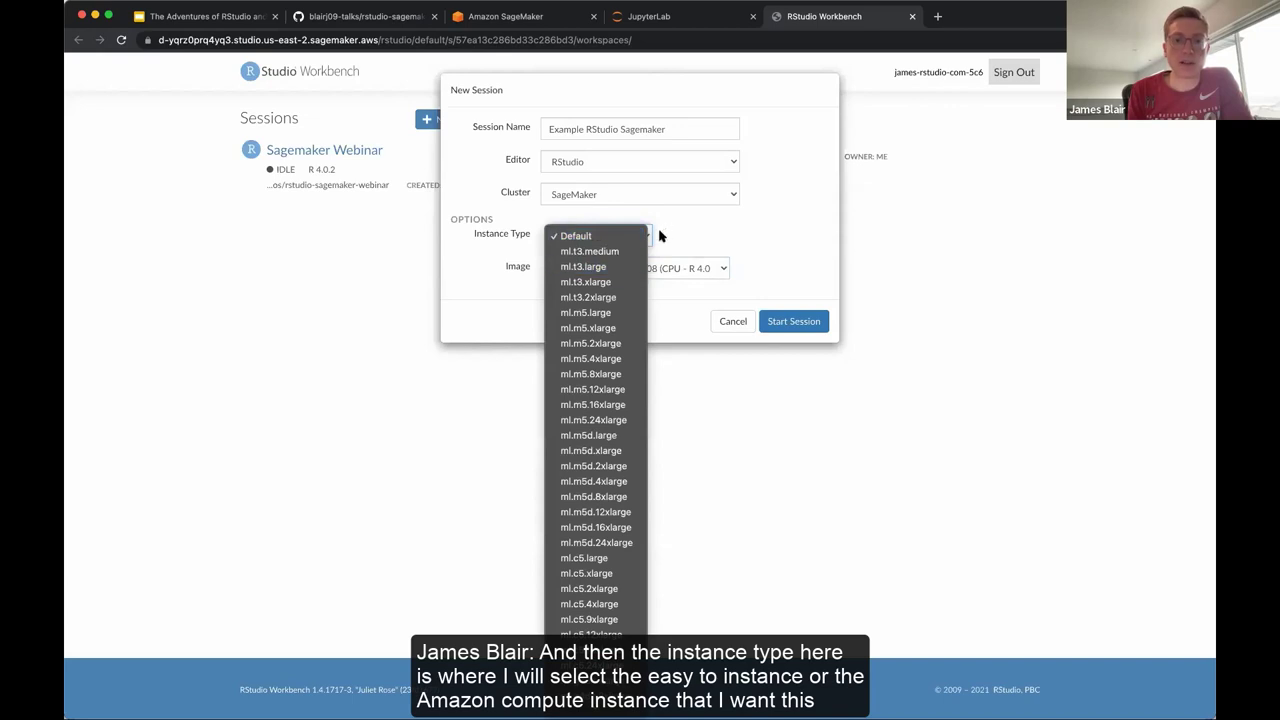
scroll(620, 275, "down", 5)
left_click(707, 221)
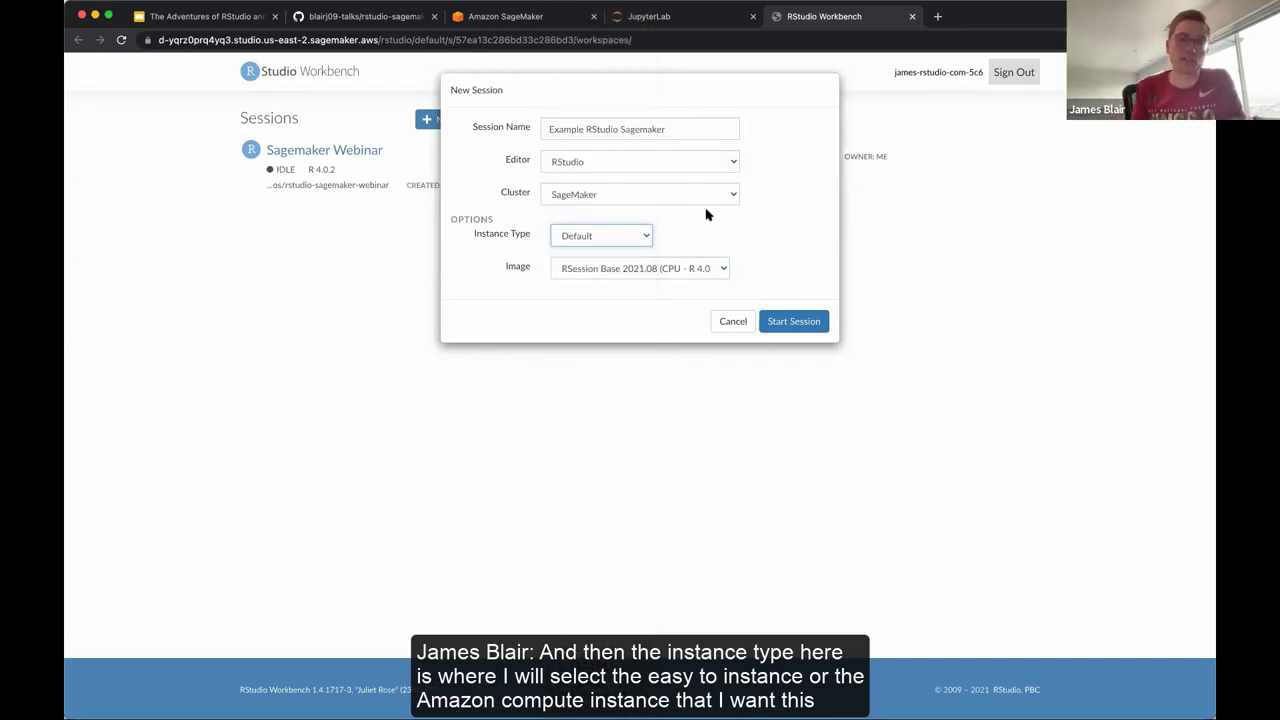
left_click(643, 243)
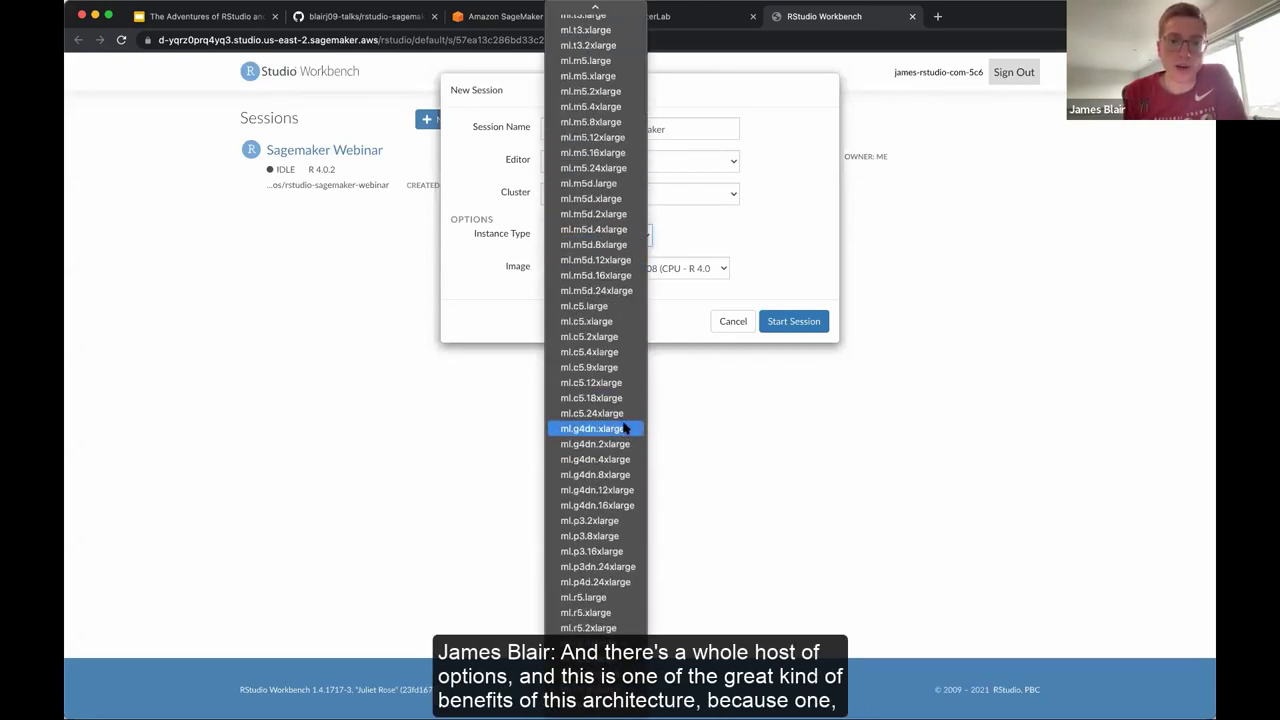
left_click(713, 250)
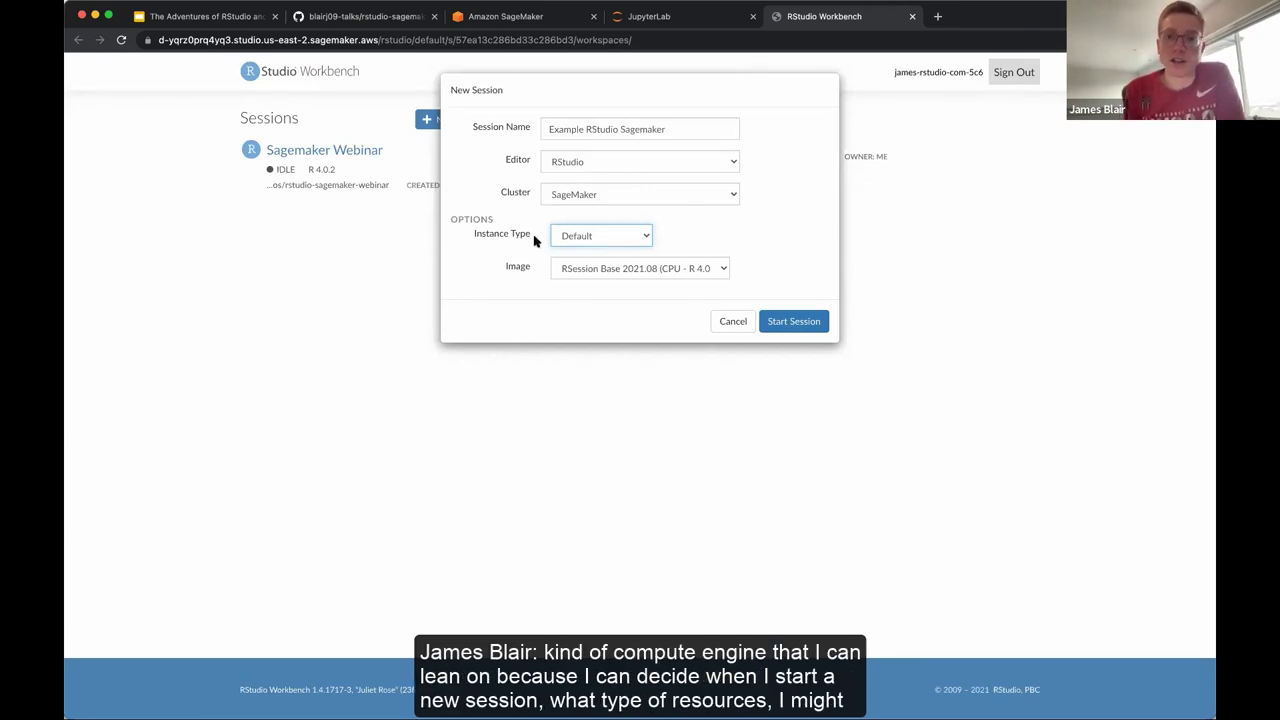
left_click(610, 235)
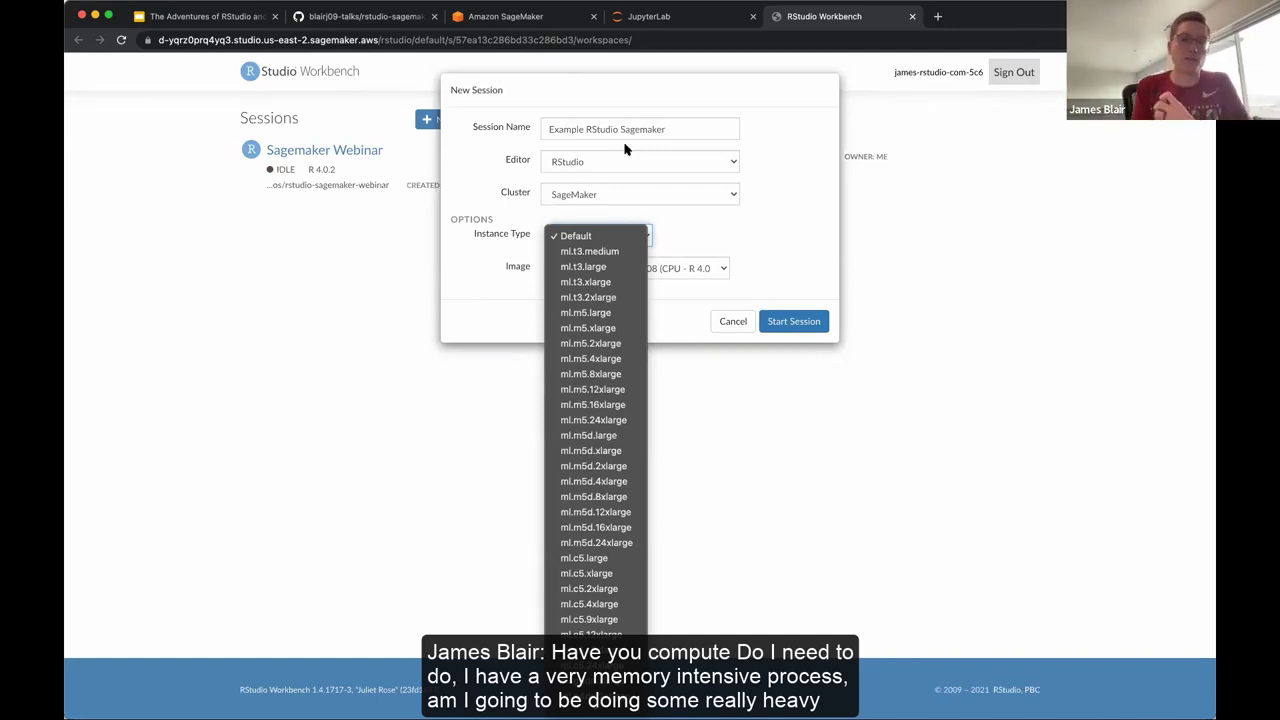
left_click(680, 256)
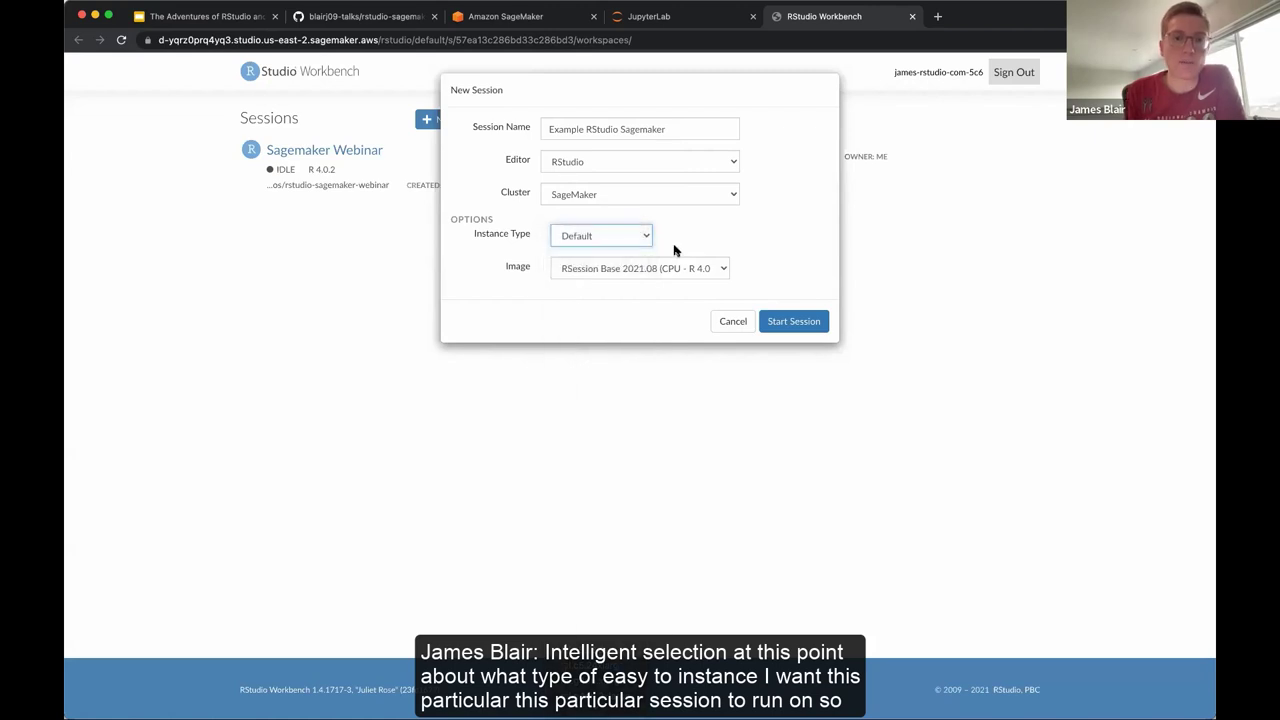
Try ml.m5.4xlarge as the session's instance type and switch it back to Default
left_click(612, 231)
left_click(626, 360)
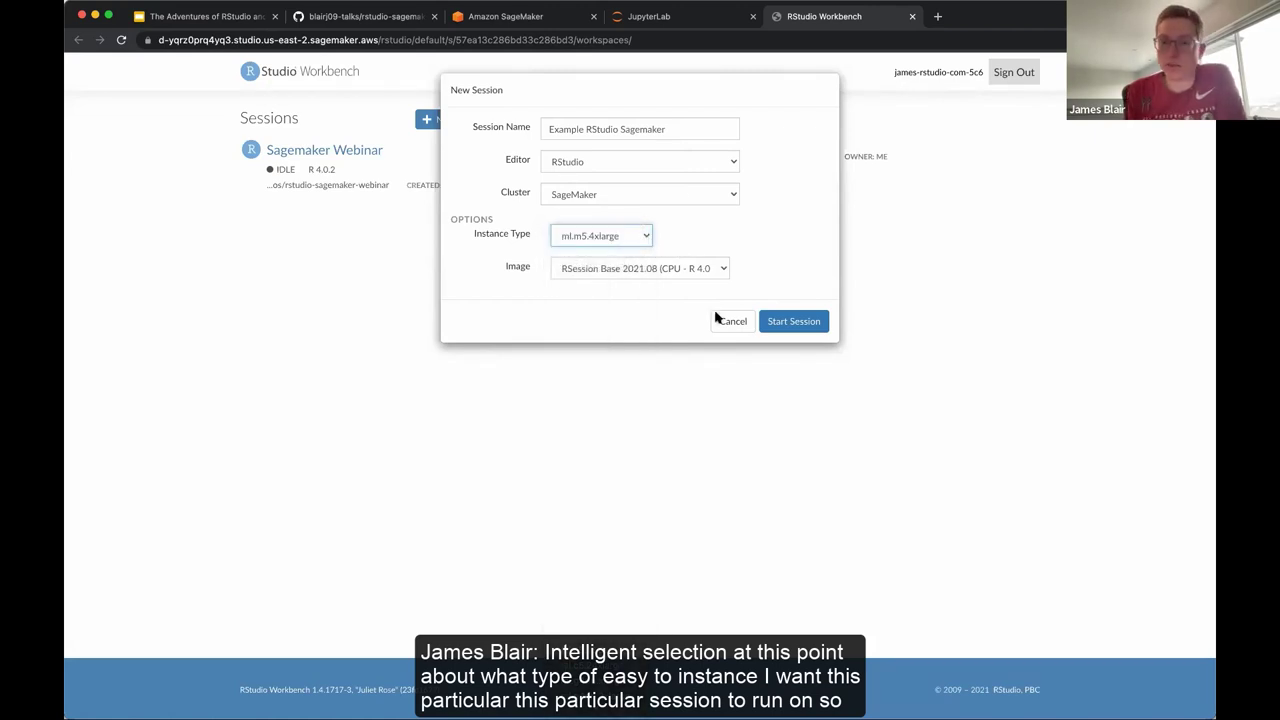
left_click(632, 237)
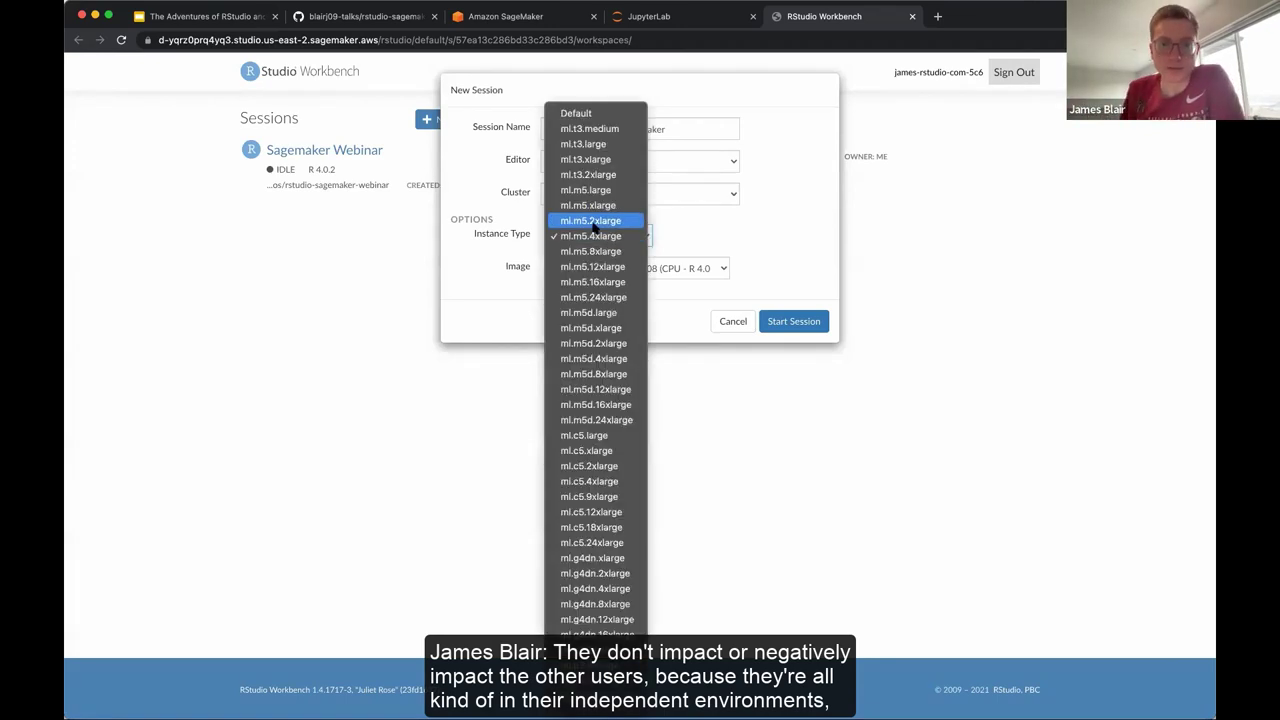
left_click(550, 114)
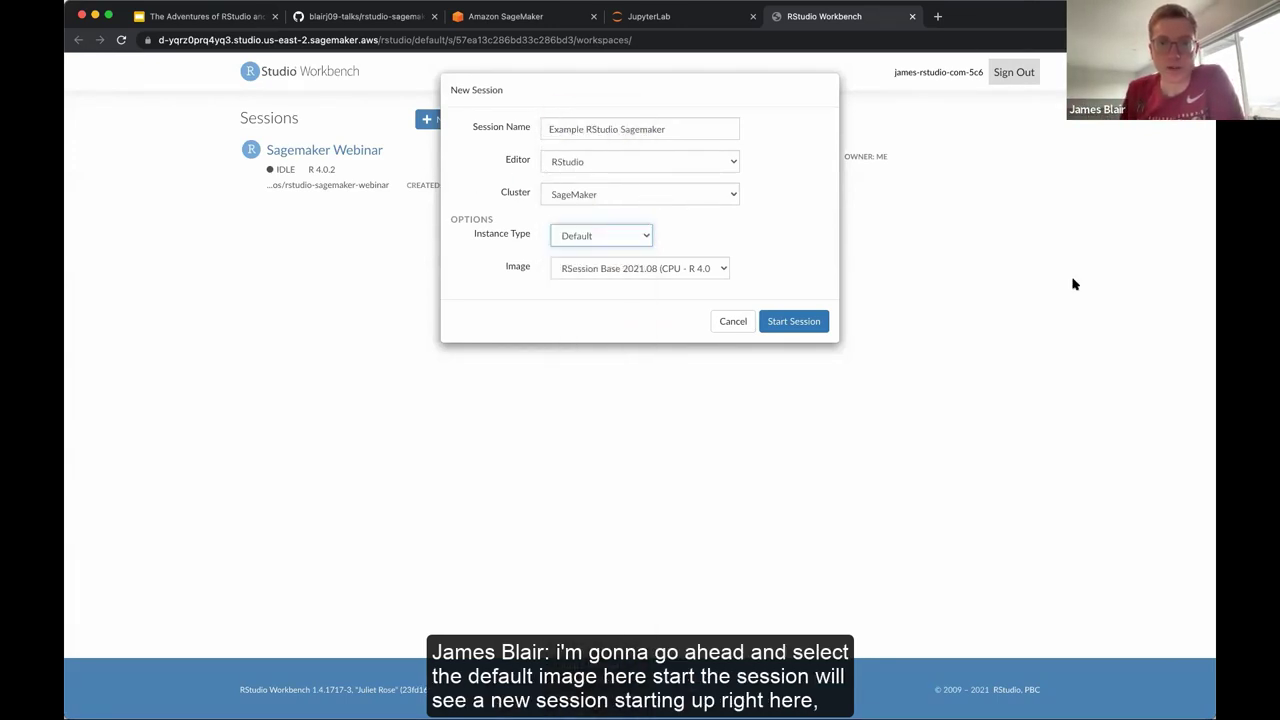
Start the configured session and open Example RStudio Sagemaker from the session list
left_click(788, 317)
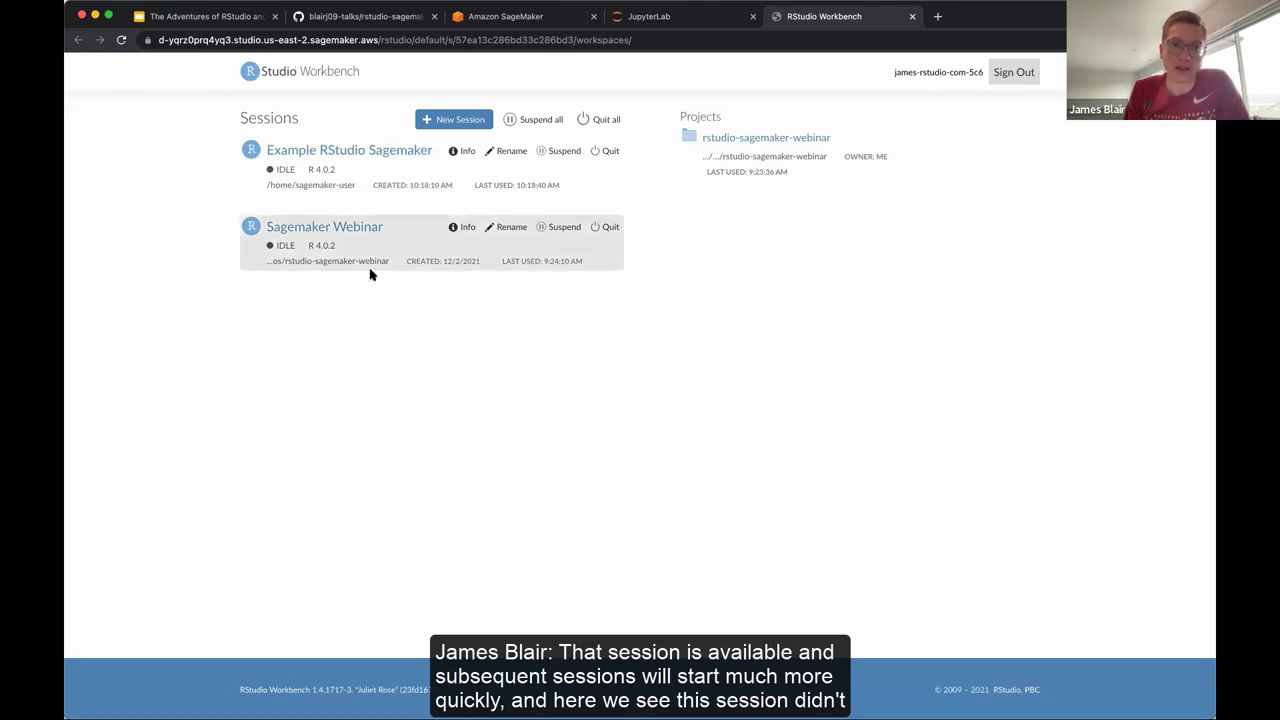
left_click(336, 152)
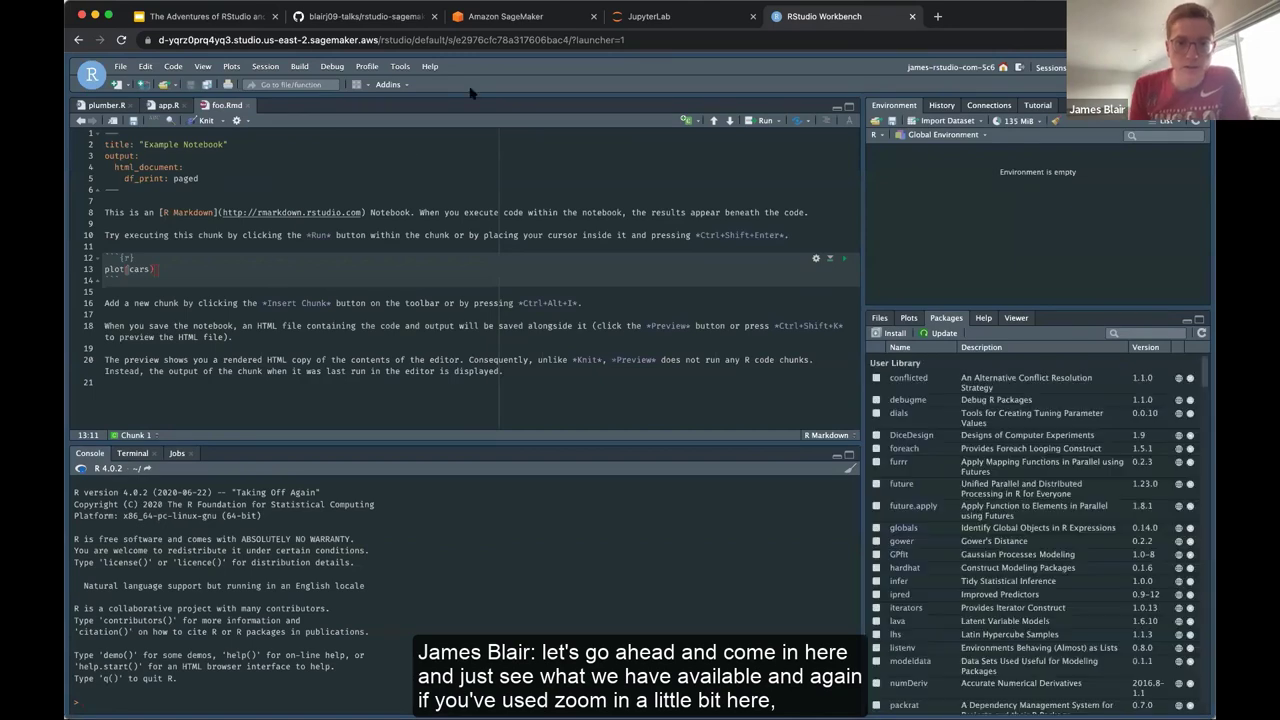
Enlarge the RStudio page display and widen the Environment and Packages panes
left_click(737, 167)
key("super+plus")
key("super+plus")
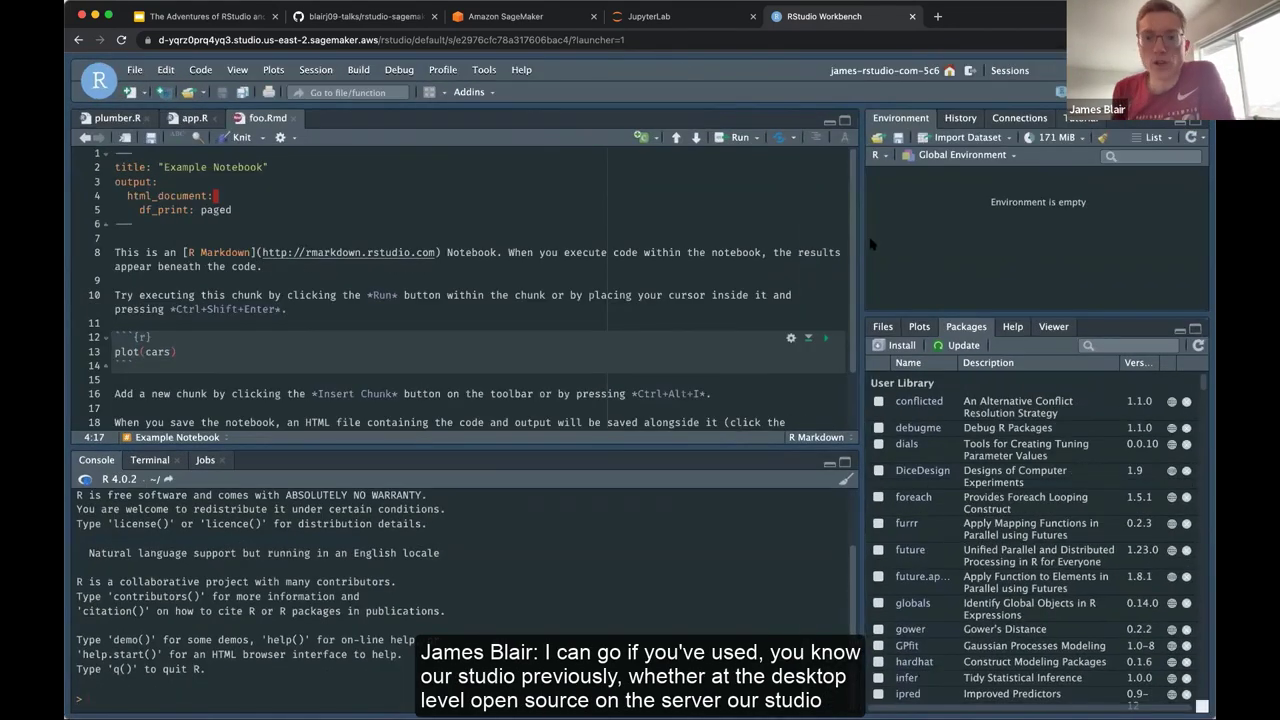
left_click_drag(860, 240, 720, 238)
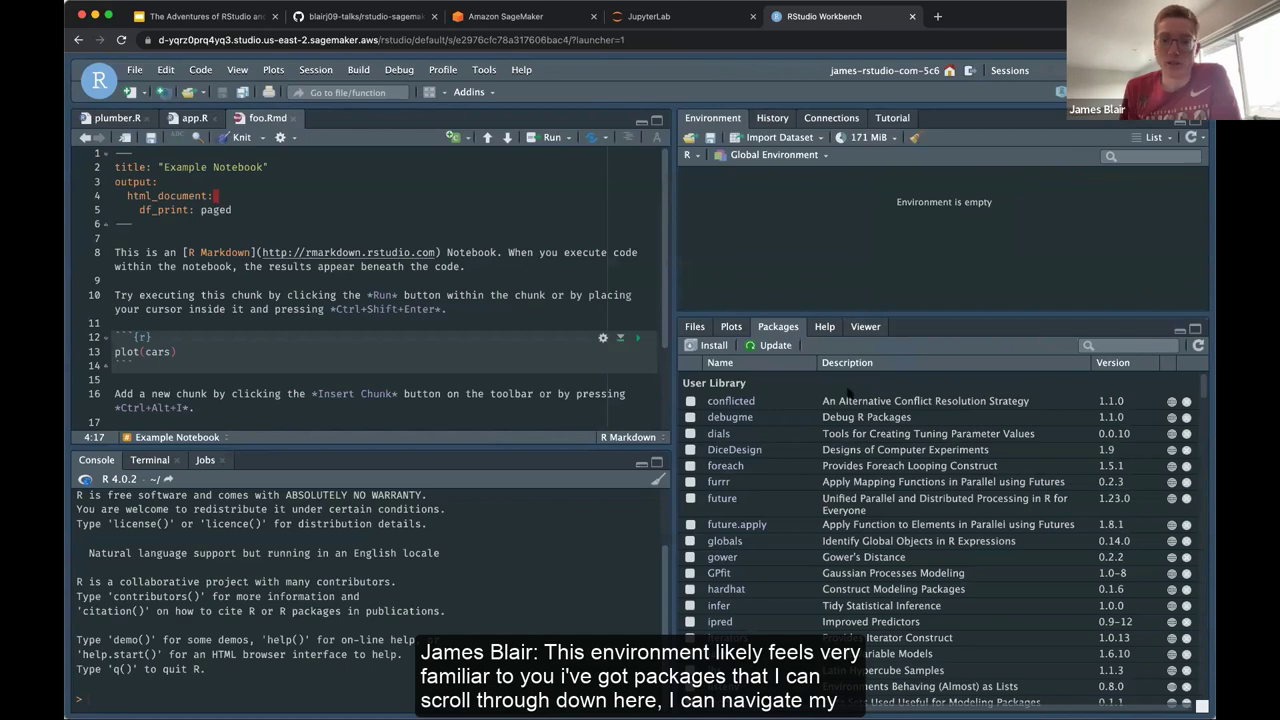
Look through the installed packages and the Home directory's files, including the repos folder, ending back in Home
scroll(852, 454, "down", 10)
scroll(806, 437, "up", 10)
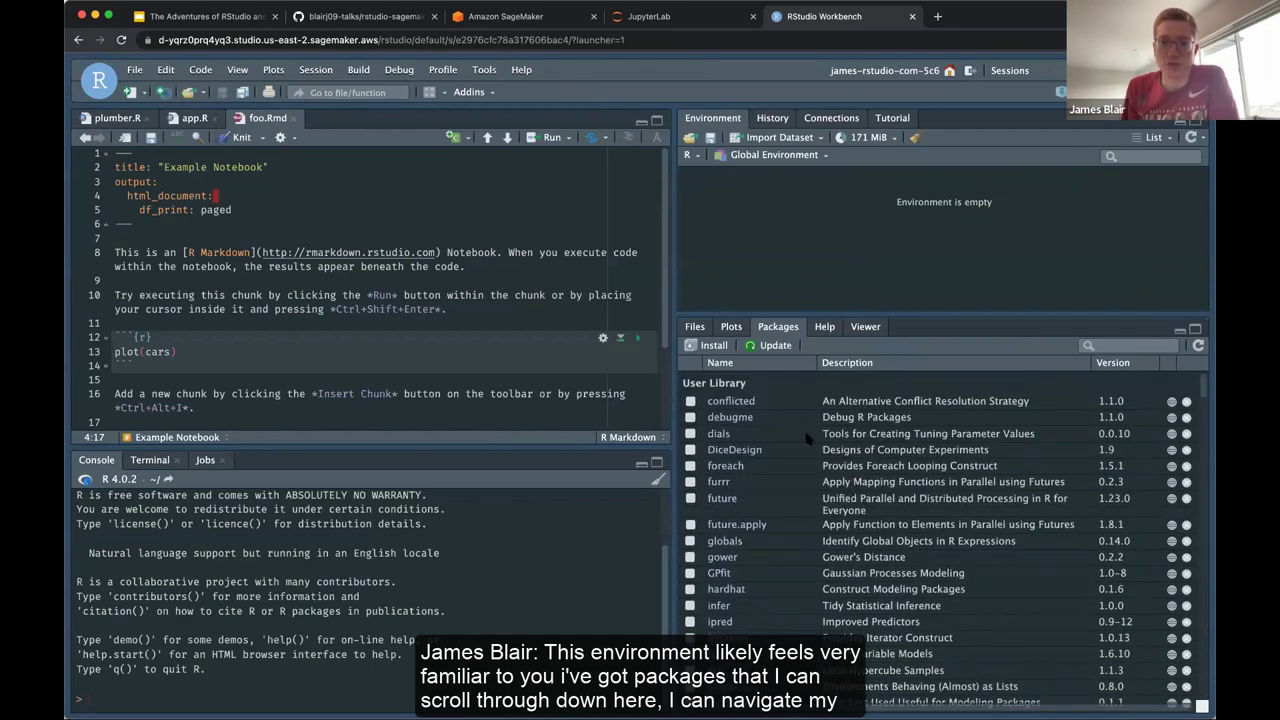
left_click(694, 326)
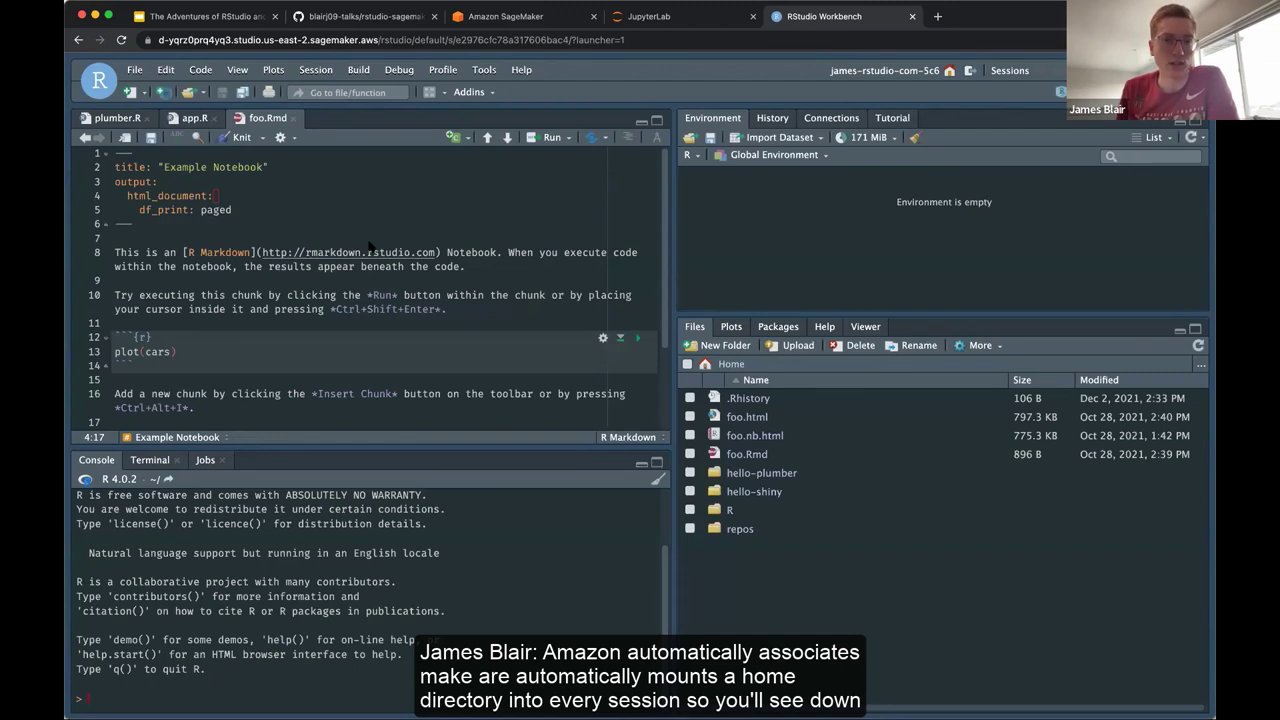
left_click(740, 528)
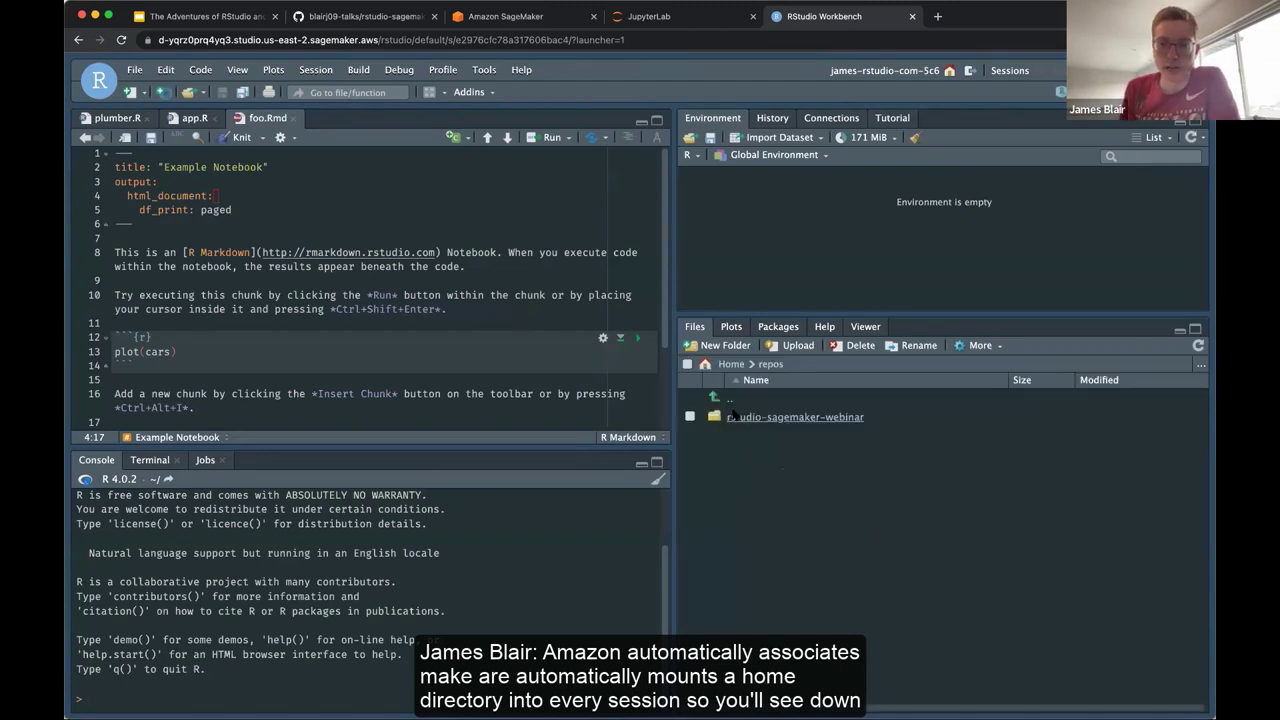
left_click(736, 364)
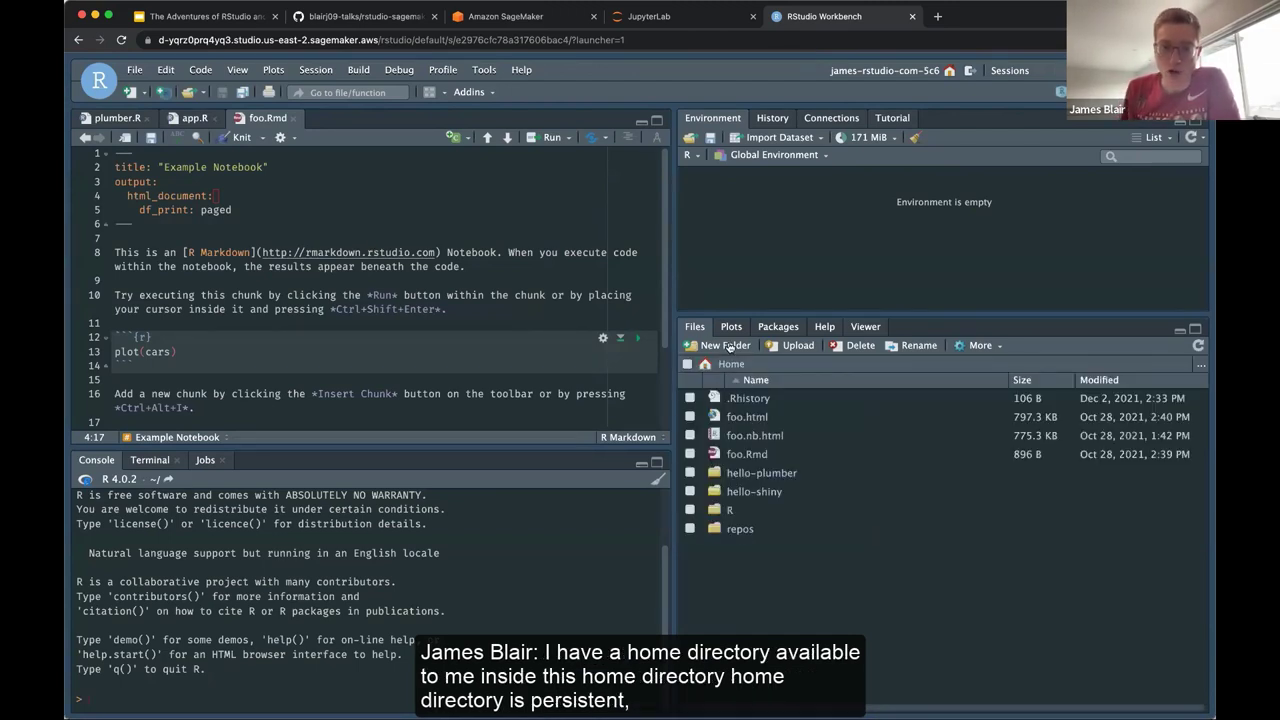